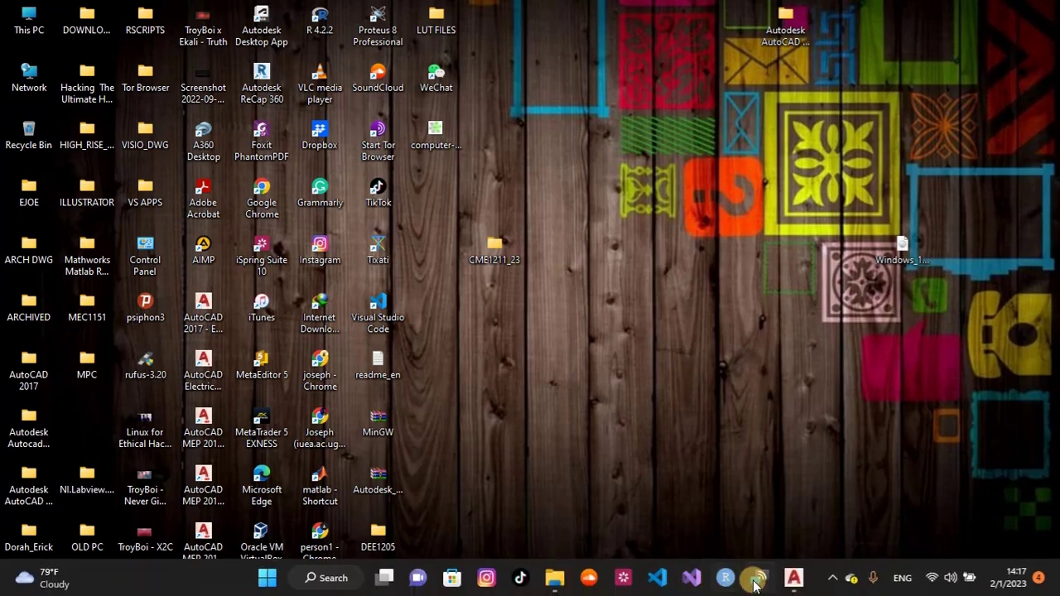
Search Windows for "auto" to locate AutoCAD 2017, and switch to its already running window
{"action": "left_click", "coordinate": [793, 579]}
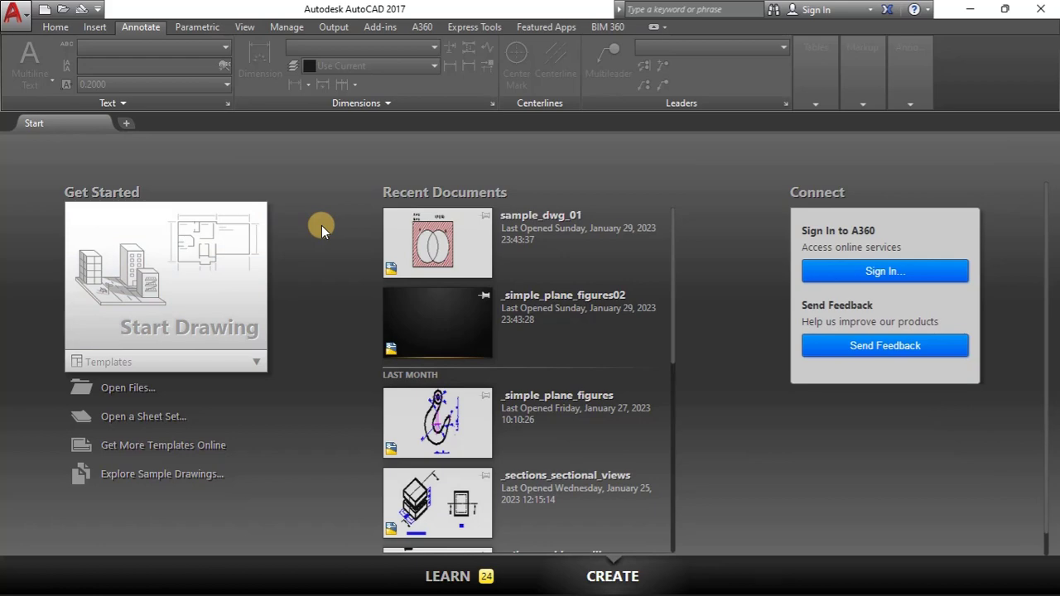
{"action": "left_click", "coordinate": [960, 10]}
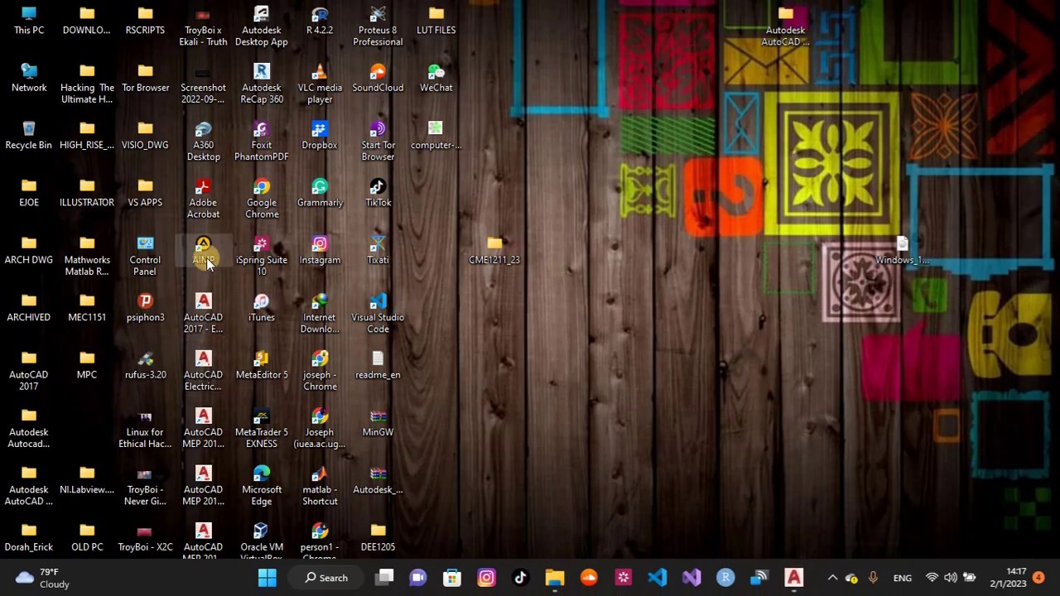
{"action": "key", "text": "super"}
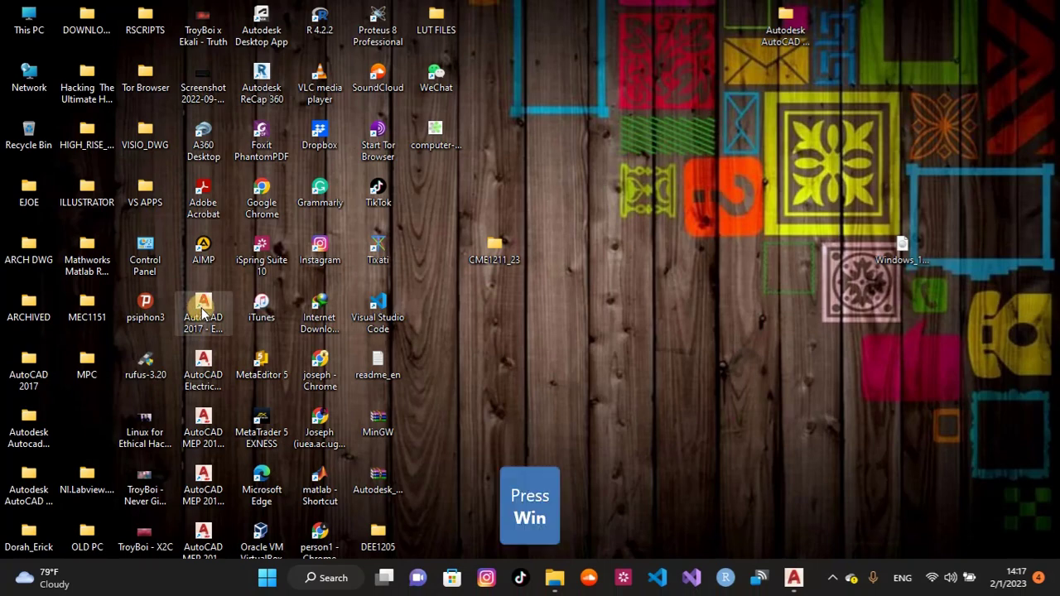
{"action": "key", "text": "super"}
{"action": "key", "text": "super"}
{"action": "type", "text": "satrr"}
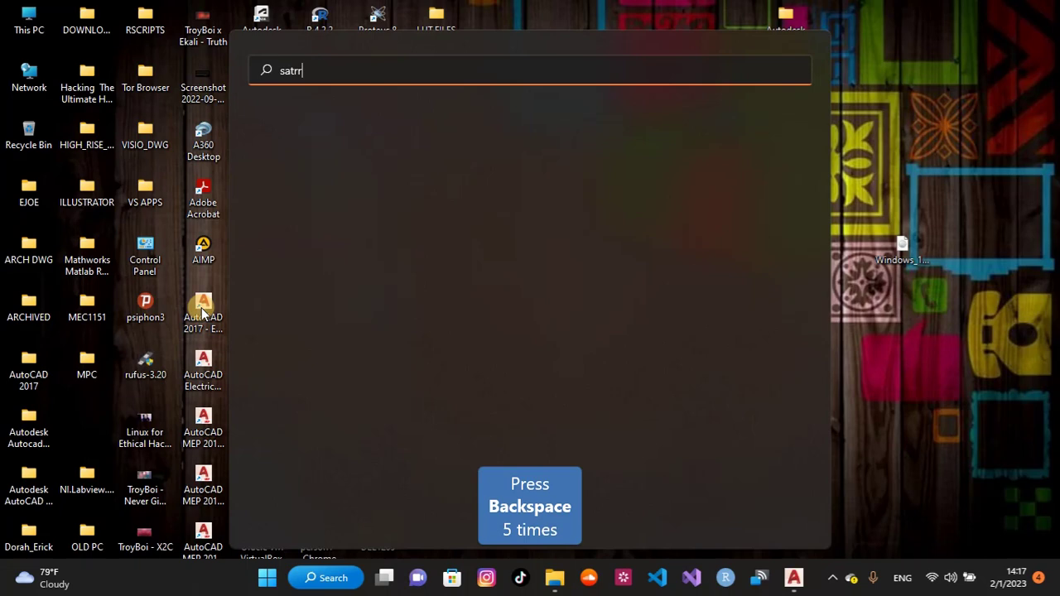
{"action": "key", "text": "BackSpace"}
{"action": "key", "text": "BackSpace"}
{"action": "key", "text": "BackSpace"}
{"action": "key", "text": "BackSpace"}
{"action": "key", "text": "BackSpace"}
{"action": "type", "text": "auto"}
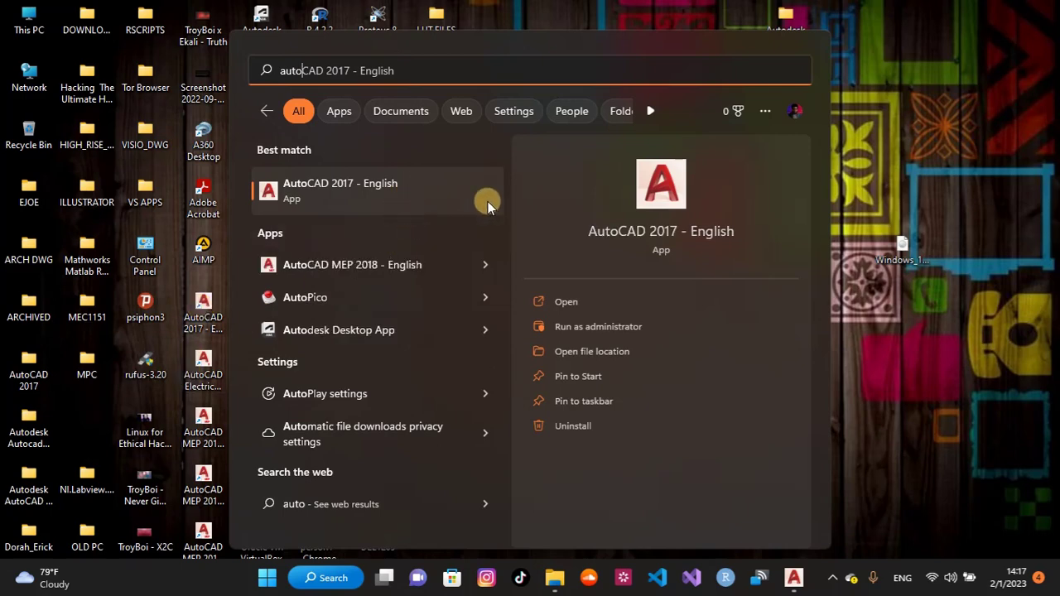
{"action": "left_click", "coordinate": [896, 423]}
{"action": "left_click", "coordinate": [791, 588]}
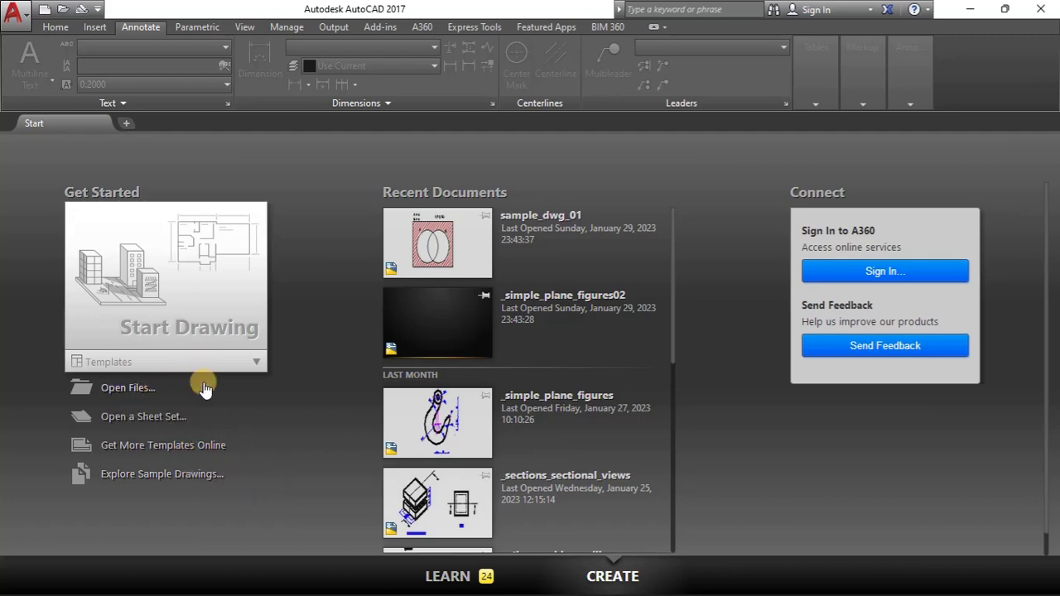
Raise the system volume to 100
{"action": "key", "text": "XF86AudioRaiseVolume"}
{"action": "key", "text": "XF86AudioRaiseVolume"}
{"action": "key", "text": "XF86AudioRaiseVolume"}
{"action": "key", "text": "XF86AudioRaiseVolume"}
{"action": "key", "text": "XF86AudioRaiseVolume"}
{"action": "key", "text": "XF86AudioRaiseVolume"}
{"action": "key", "text": "XF86AudioRaiseVolume"}
{"action": "key", "text": "XF86AudioRaiseVolume"}
{"action": "key", "text": "XF86AudioRaiseVolume"}
{"action": "key", "text": "XF86AudioRaiseVolume"}
{"action": "key", "text": "XF86AudioRaiseVolume"}
{"action": "key", "text": "XF86AudioRaiseVolume"}
{"action": "key", "text": "XF86AudioRaiseVolume"}
{"action": "key", "text": "XF86AudioRaiseVolume"}
{"action": "key", "text": "XF86AudioRaiseVolume"}
{"action": "key", "text": "XF86AudioRaiseVolume"}
{"action": "key", "text": "XF86AudioRaiseVolume"}
{"action": "key", "text": "XF86AudioRaiseVolume"}
{"action": "key", "text": "XF86AudioRaiseVolume"}
{"action": "key", "text": "XF86AudioRaiseVolume"}
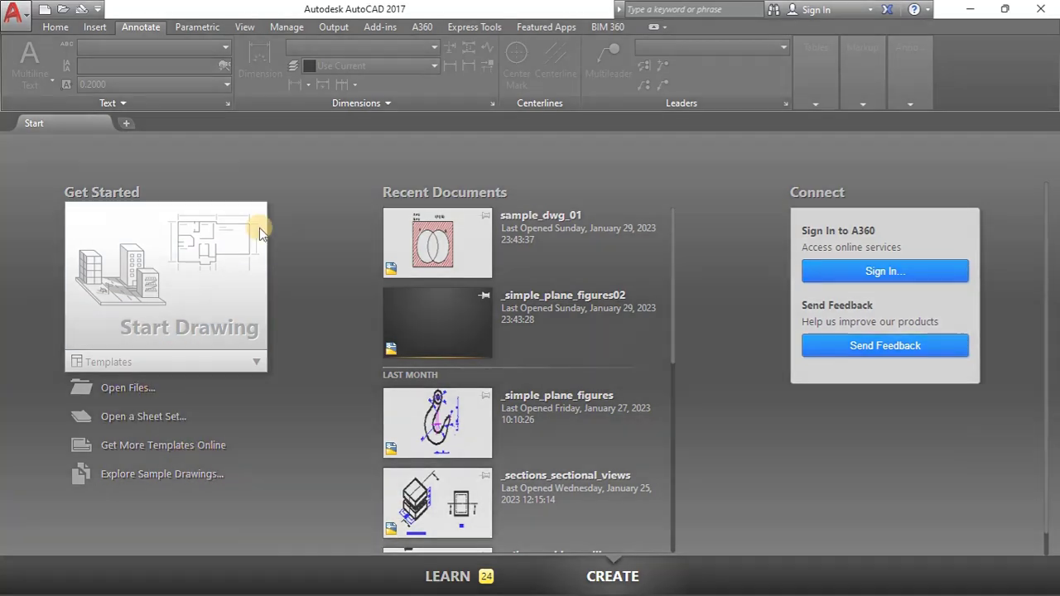
{"action": "key", "text": "XF86AudioRaiseVolume"}
{"action": "key", "text": "XF86AudioRaiseVolume"}
{"action": "key", "text": "XF86AudioRaiseVolume"}
{"action": "key", "text": "XF86AudioRaiseVolume"}
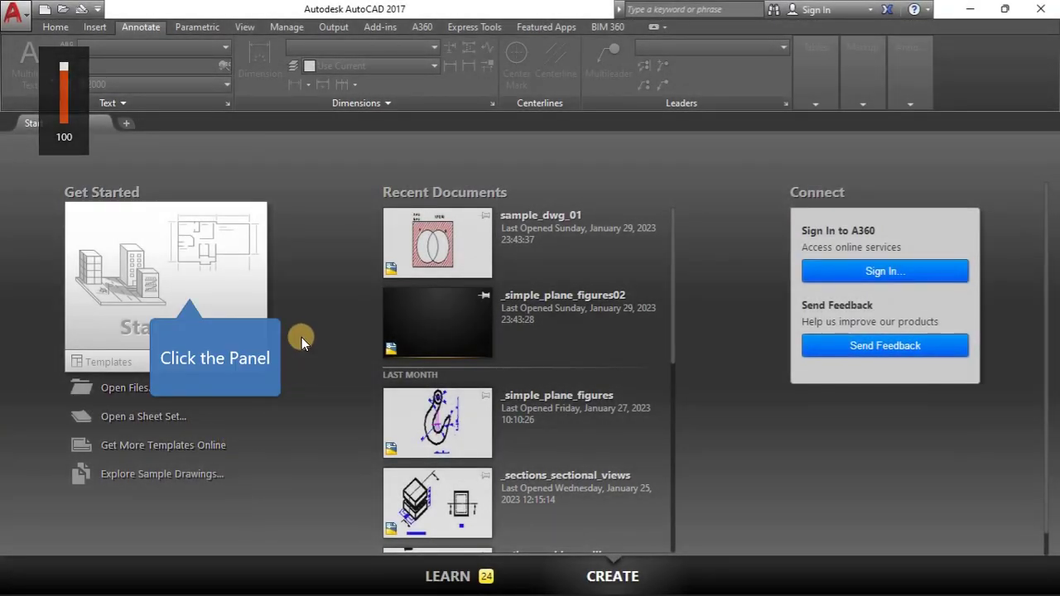
Start a new blank drawing
{"action": "left_click", "coordinate": [190, 292]}
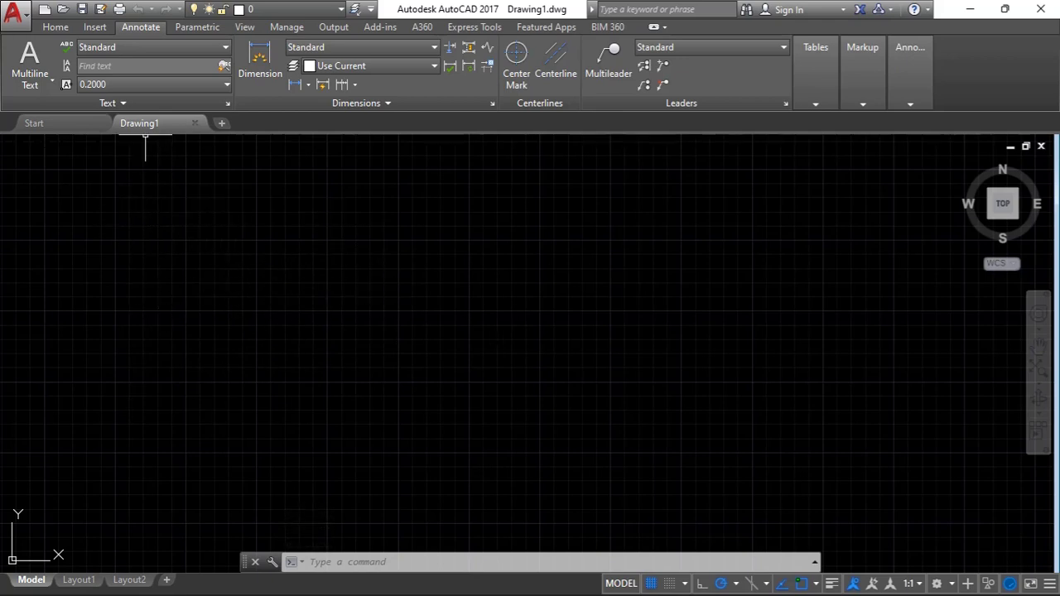
{"action": "mouse_move", "coordinate": [150, 124]}
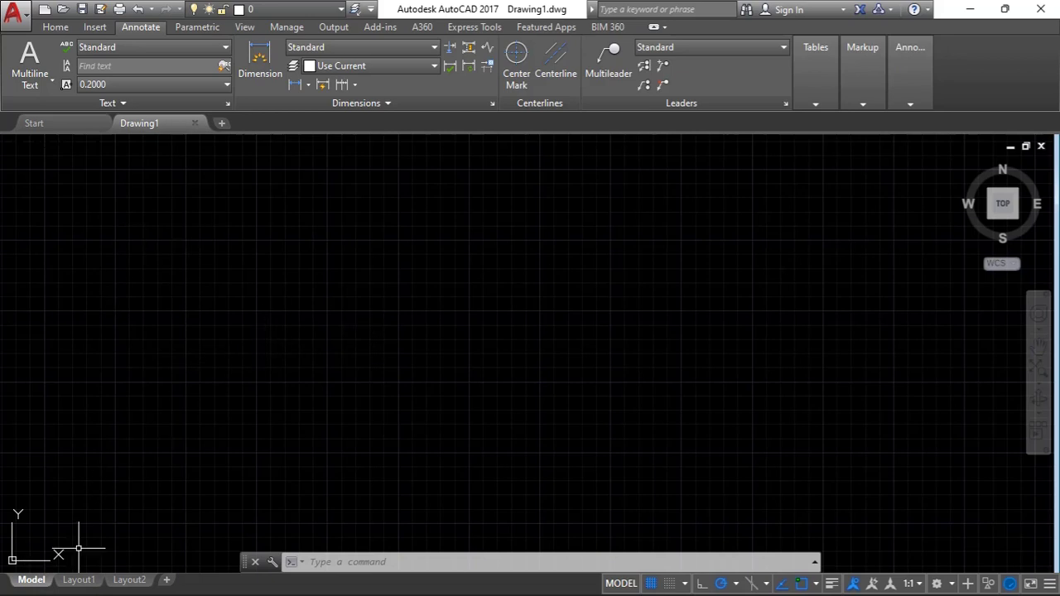
View the Layout1 and Layout2 paper sheets of the new drawing and return to model space
{"action": "left_click", "coordinate": [80, 579]}
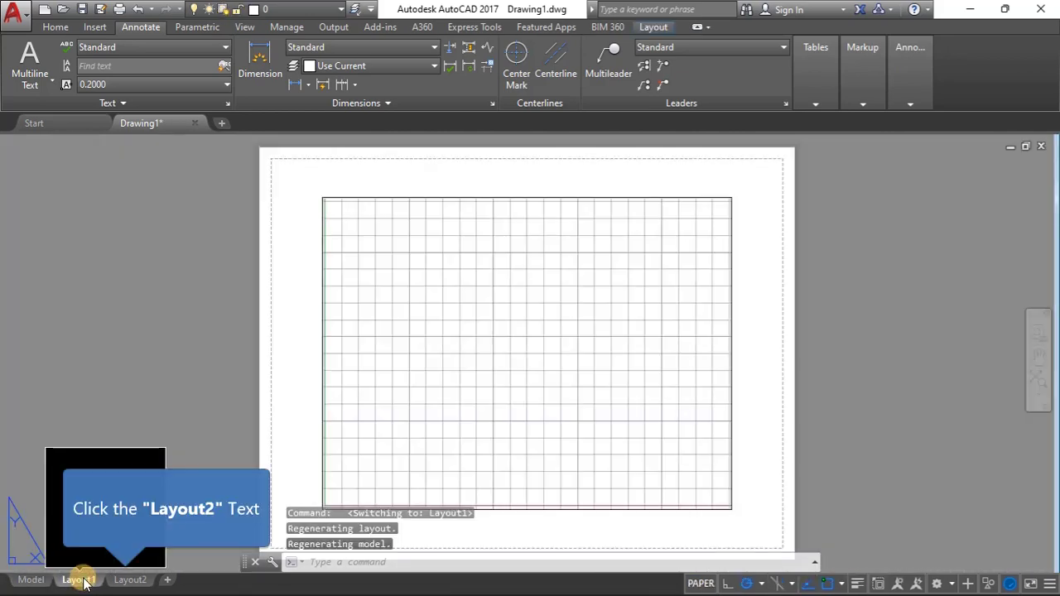
{"action": "left_click", "coordinate": [129, 579]}
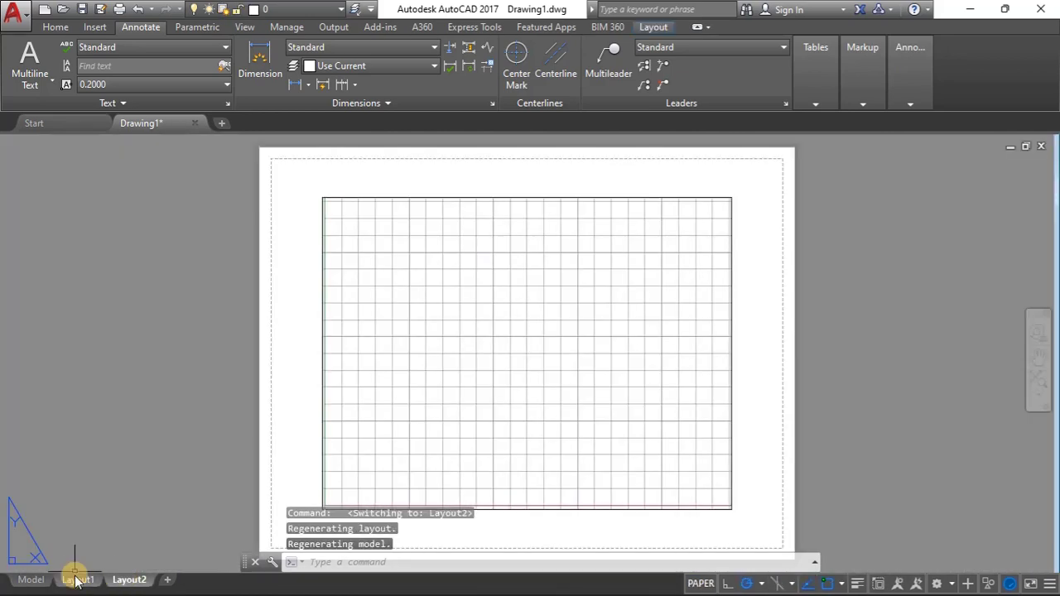
{"action": "left_click", "coordinate": [30, 581]}
{"action": "mouse_move", "coordinate": [80, 582]}
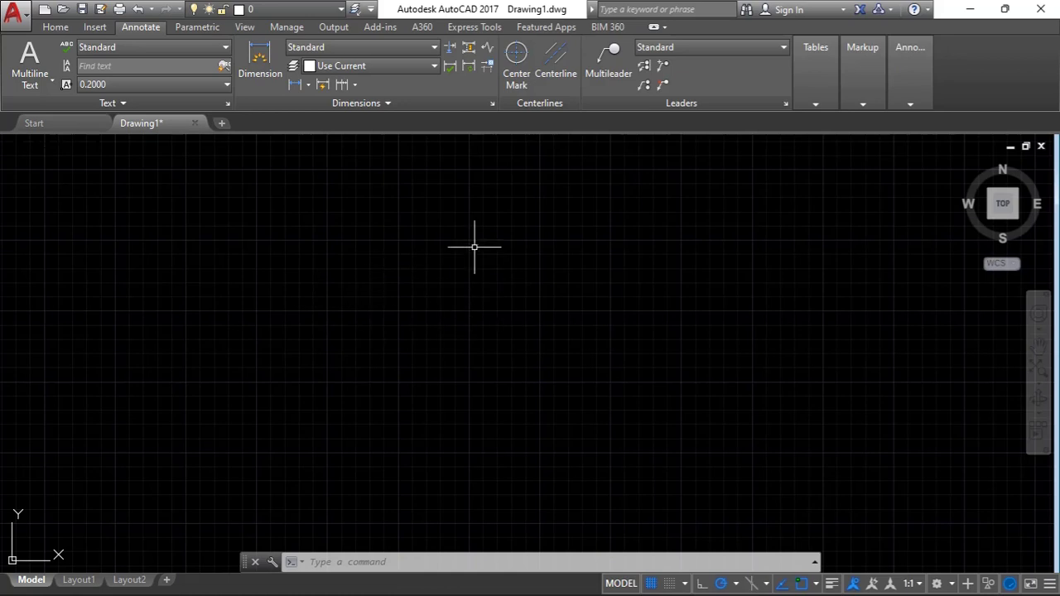
{"action": "left_click", "coordinate": [80, 580]}
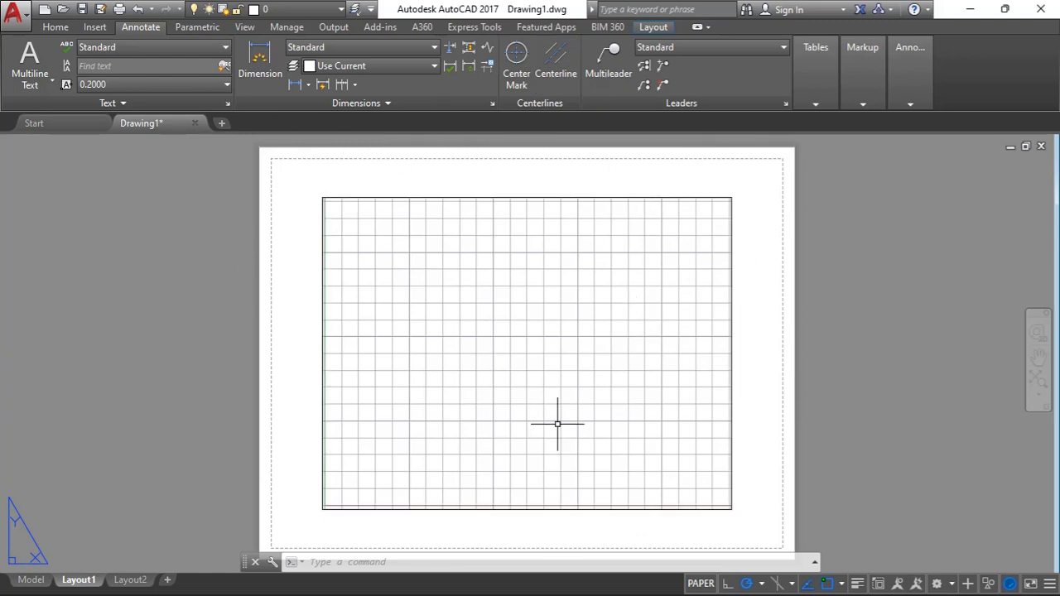
{"action": "left_click", "coordinate": [41, 579]}
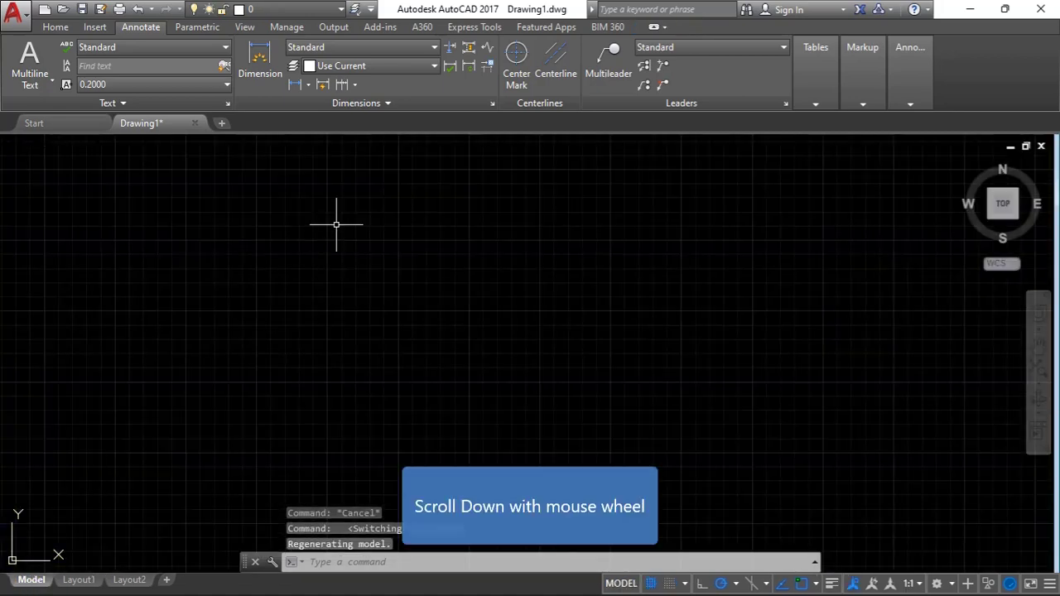
Compare the zoomable model space with the Layout1 sheet, zooming out and in around the origin
{"action": "scroll", "coordinate": [587, 279], "scroll_direction": "down", "scroll_amount": 2}
{"action": "scroll", "coordinate": [587, 279], "scroll_direction": "down", "scroll_amount": 1}
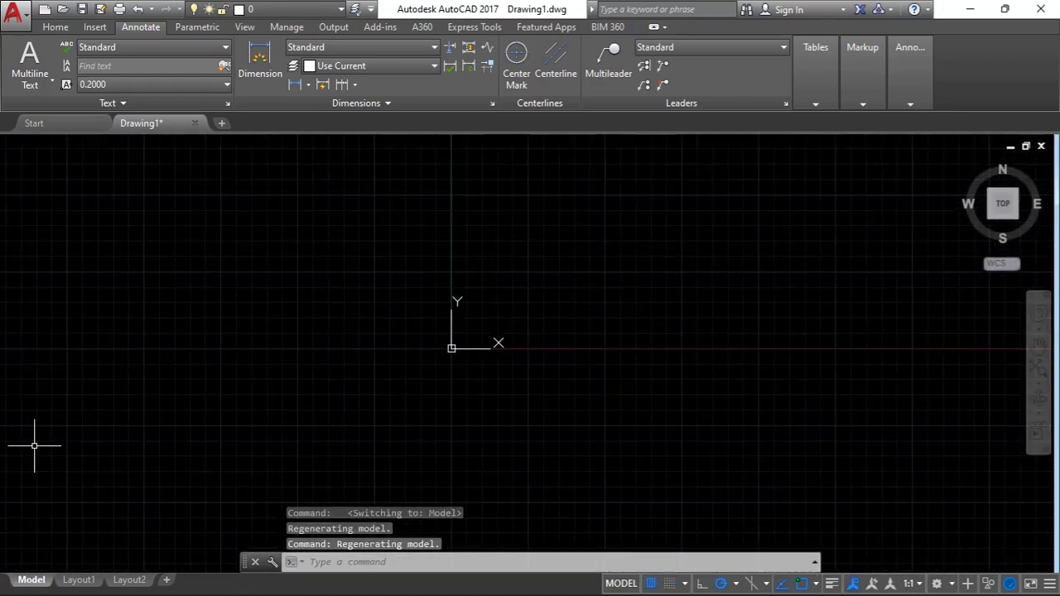
{"action": "left_click", "coordinate": [95, 579]}
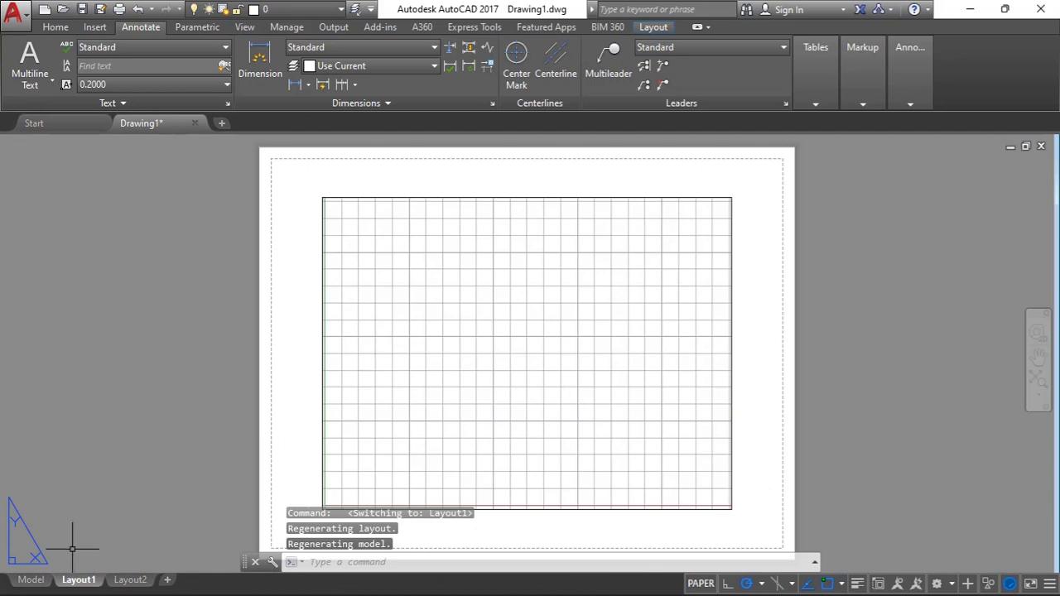
{"action": "left_click", "coordinate": [31, 580]}
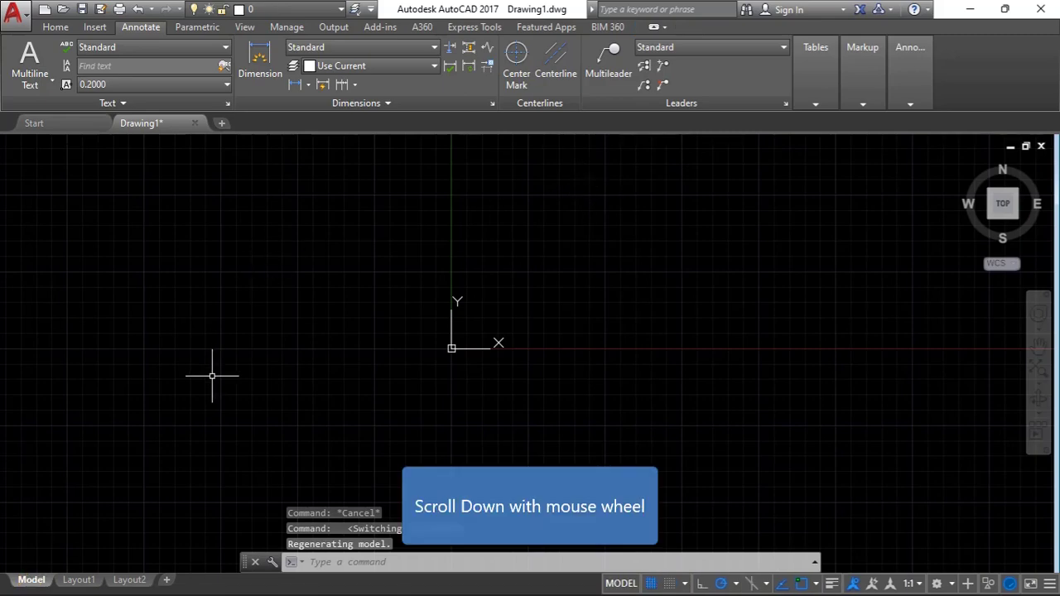
{"action": "scroll", "coordinate": [212, 374], "scroll_direction": "down", "scroll_amount": 3}
{"action": "scroll", "coordinate": [389, 258], "scroll_direction": "up", "scroll_amount": 3}
{"action": "scroll", "coordinate": [530, 238], "scroll_direction": "down", "scroll_amount": 2}
{"action": "scroll", "coordinate": [654, 237], "scroll_direction": "down", "scroll_amount": 2}
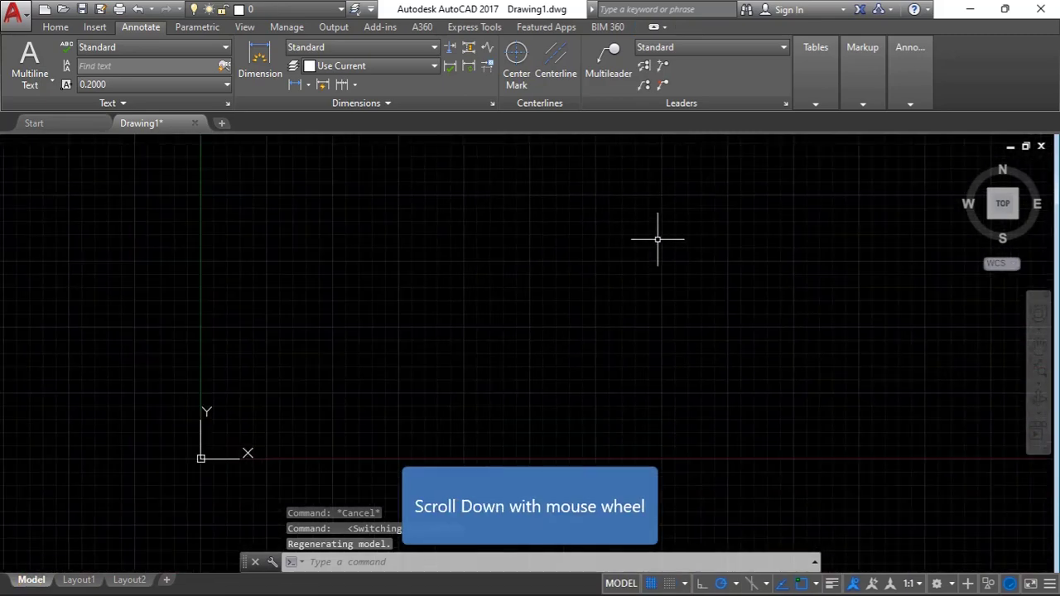
{"action": "scroll", "coordinate": [439, 261], "scroll_direction": "up", "scroll_amount": 3}
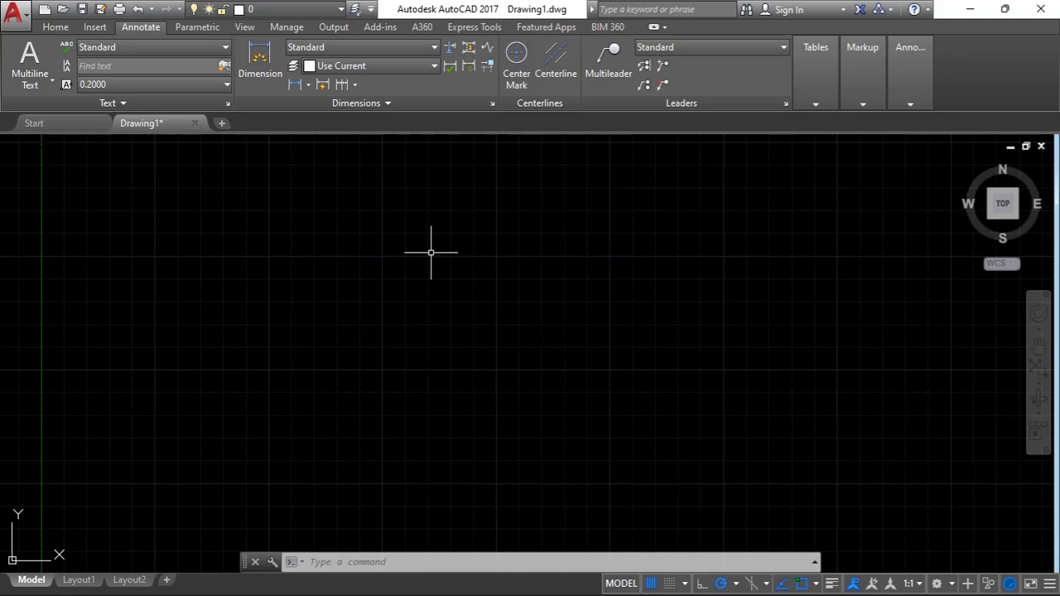
Configure the drawing units with decimal length precision 0 and an insertion scale in Millimeters
{"action": "type", "text": "un"}
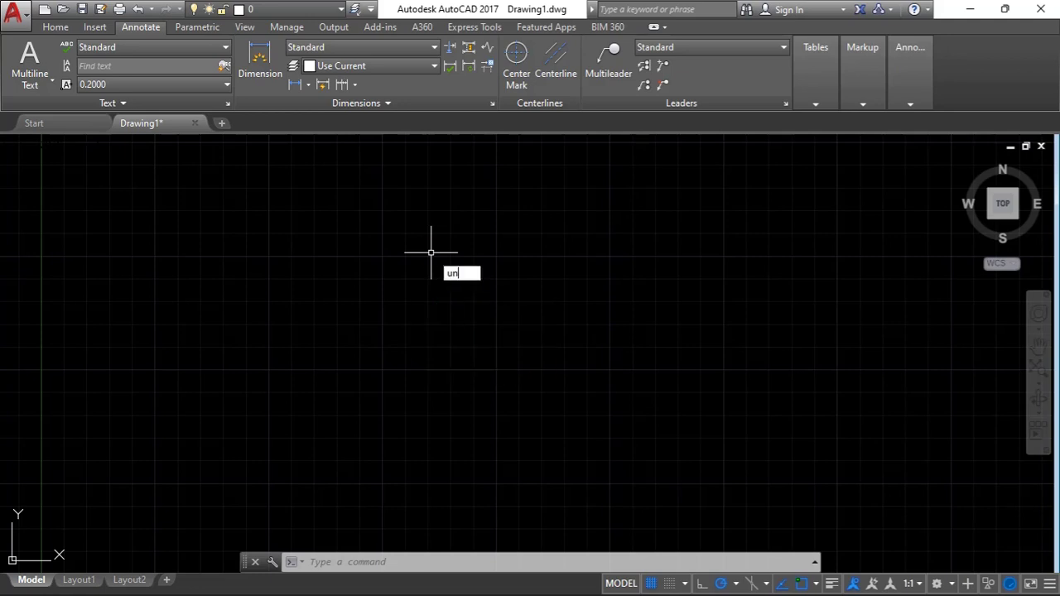
{"action": "type", "text": "its"}
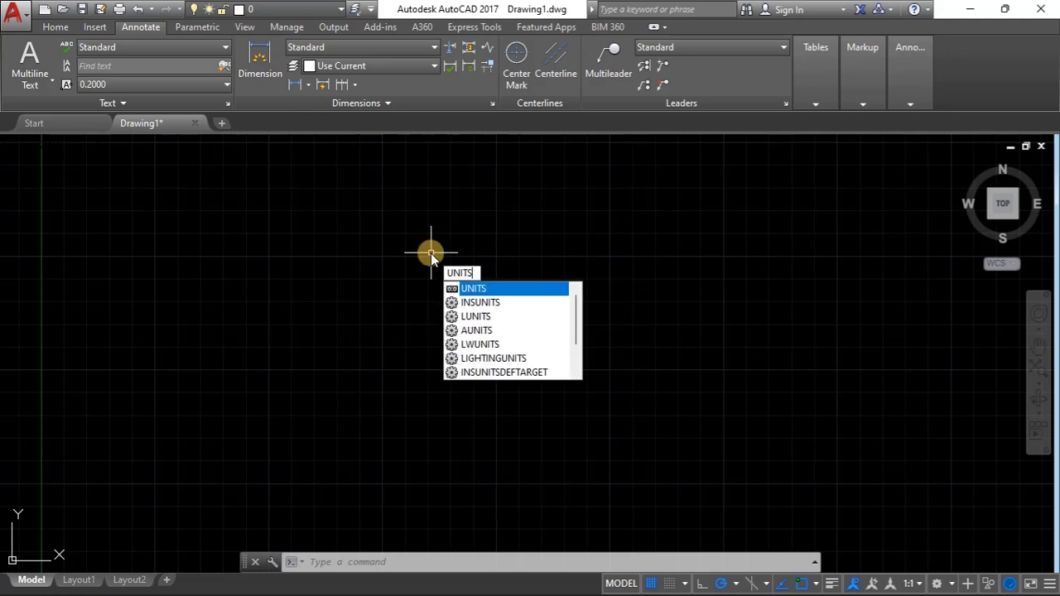
{"action": "key", "text": "Return"}
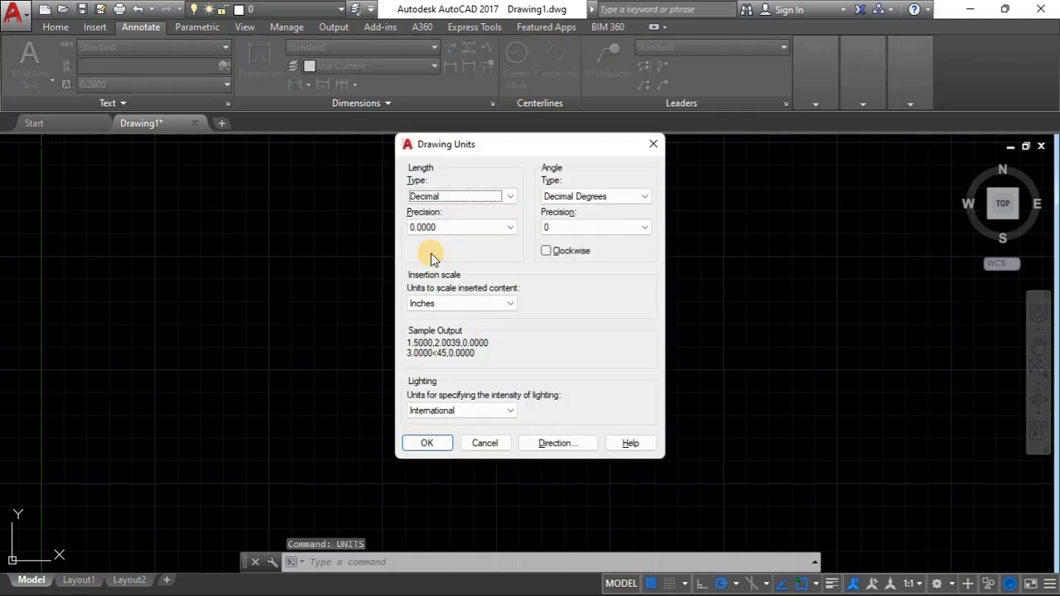
{"action": "mouse_move", "coordinate": [475, 144]}
{"action": "left_mouse_down"}
{"action": "mouse_move", "coordinate": [431, 163]}
{"action": "mouse_move", "coordinate": [437, 181]}
{"action": "left_mouse_up"}
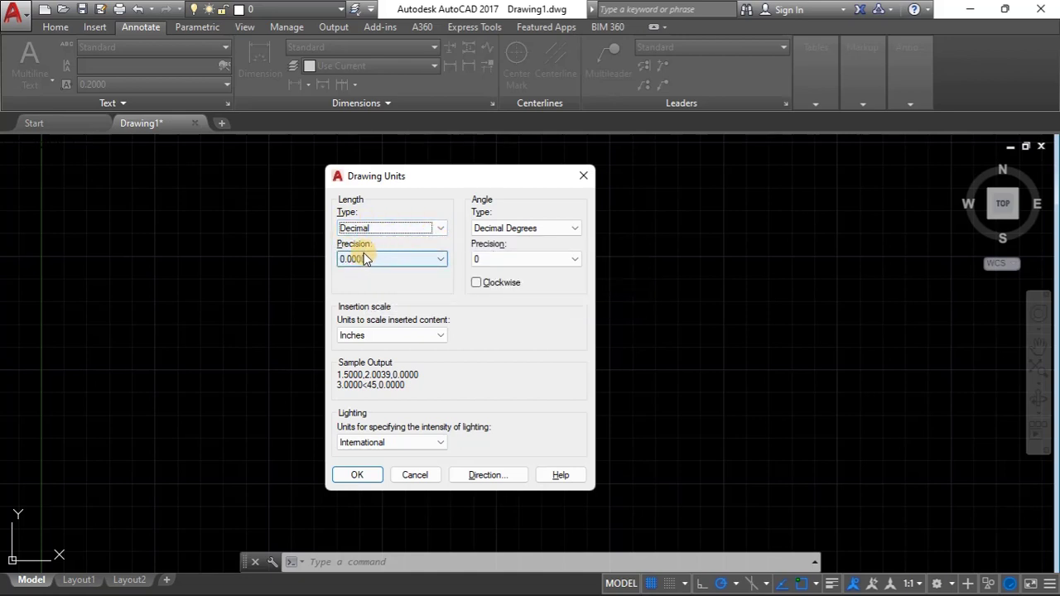
{"action": "left_click", "coordinate": [439, 259]}
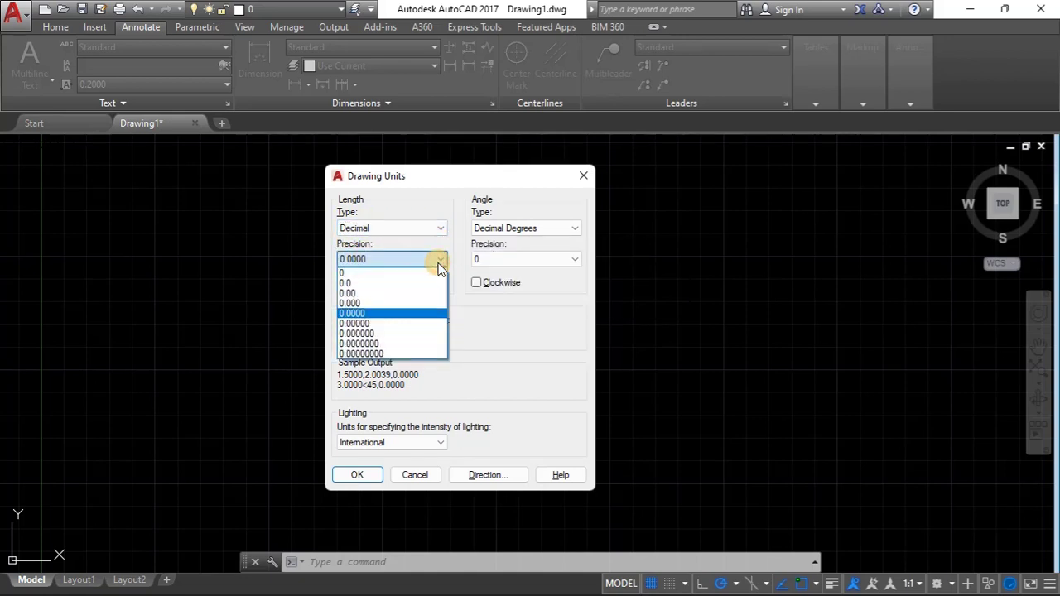
{"action": "left_click", "coordinate": [362, 274]}
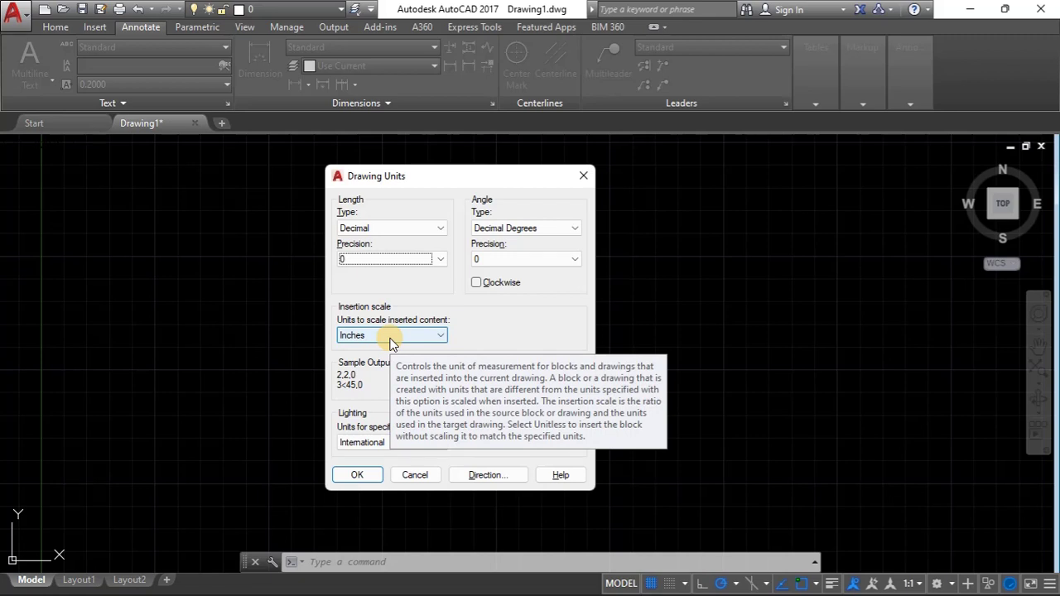
{"action": "left_click", "coordinate": [440, 338]}
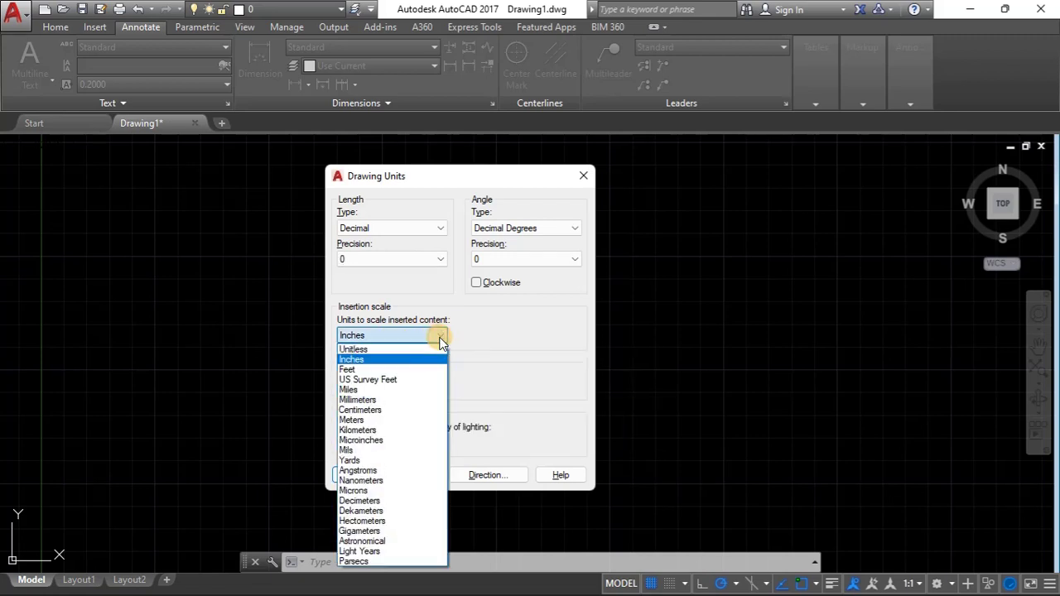
{"action": "left_click", "coordinate": [386, 401]}
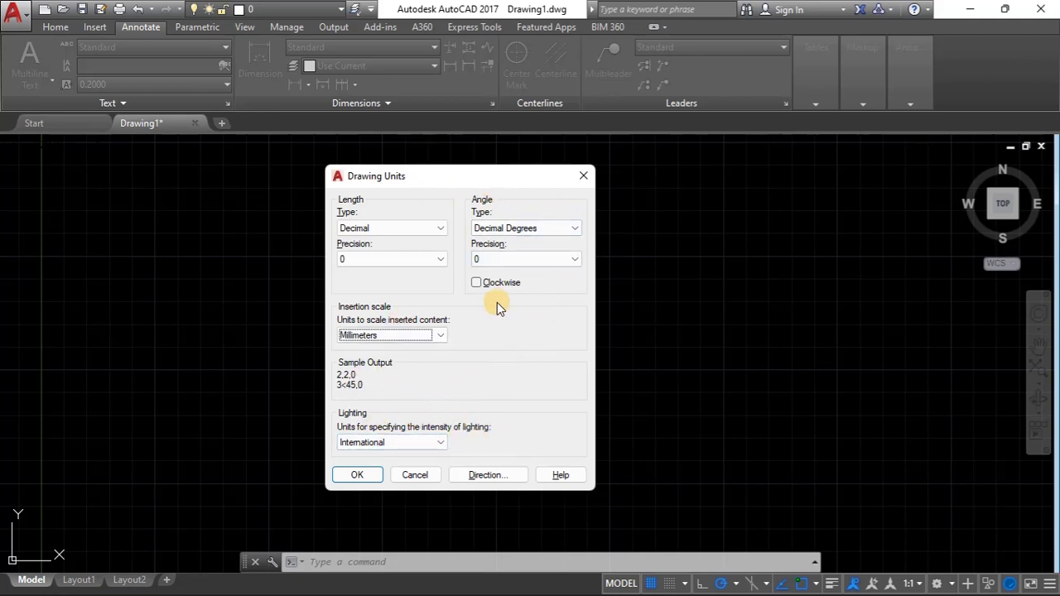
{"action": "left_click", "coordinate": [354, 474]}
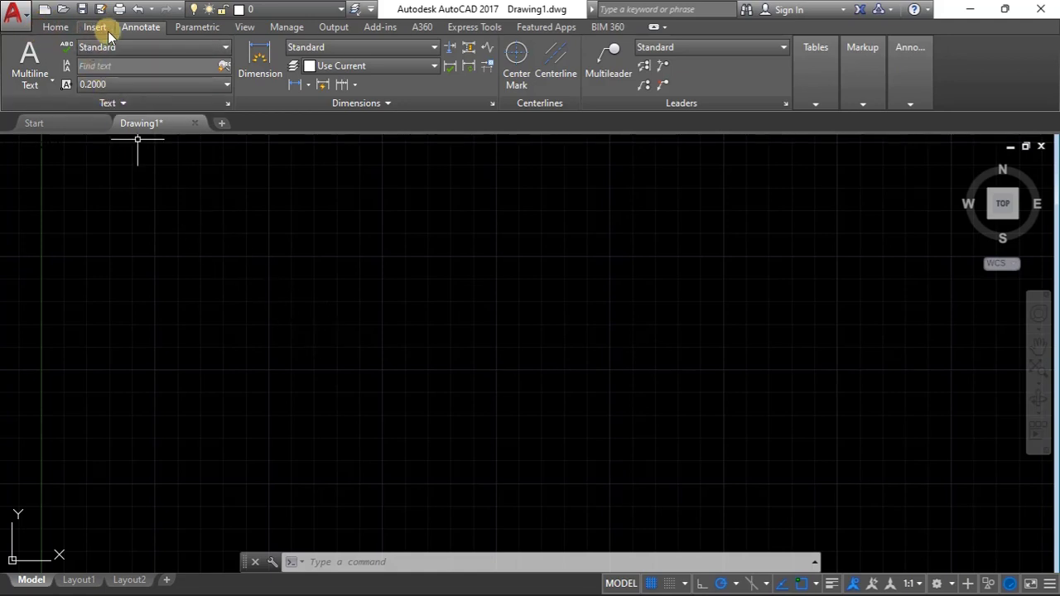
Review the ribbon's tool sets for tables, home drafting, inserting, annotating, parametric constraints and view settings
{"action": "left_click", "coordinate": [815, 62]}
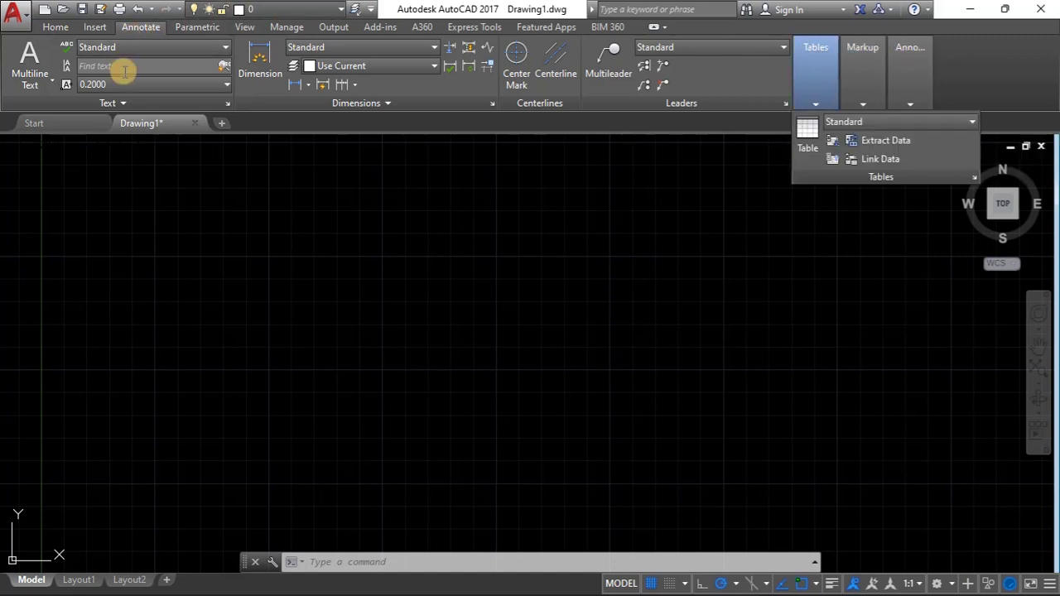
{"action": "left_click", "coordinate": [54, 27]}
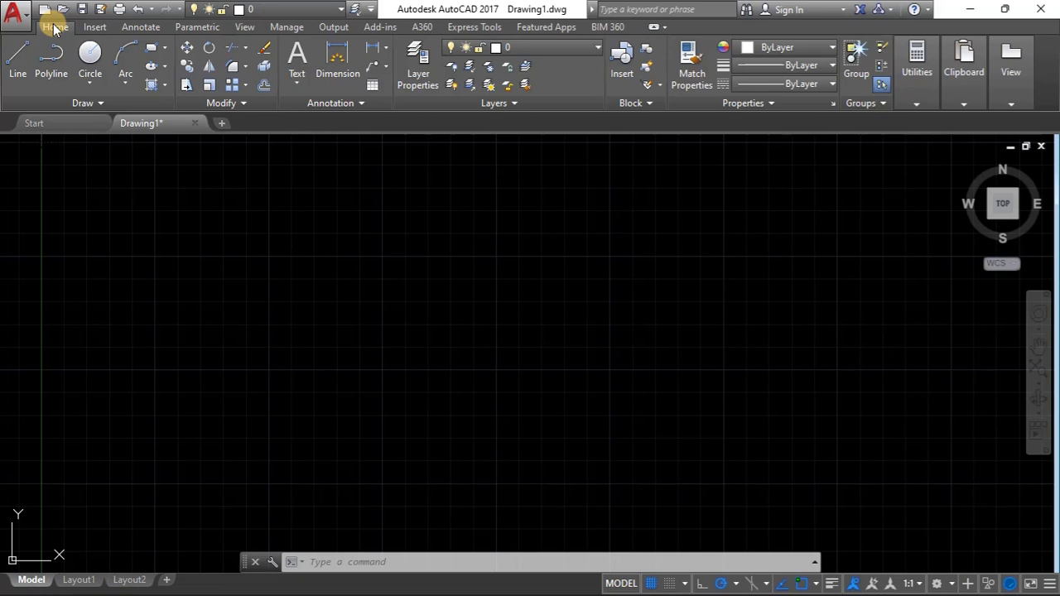
{"action": "left_click", "coordinate": [97, 27]}
{"action": "left_click", "coordinate": [141, 28]}
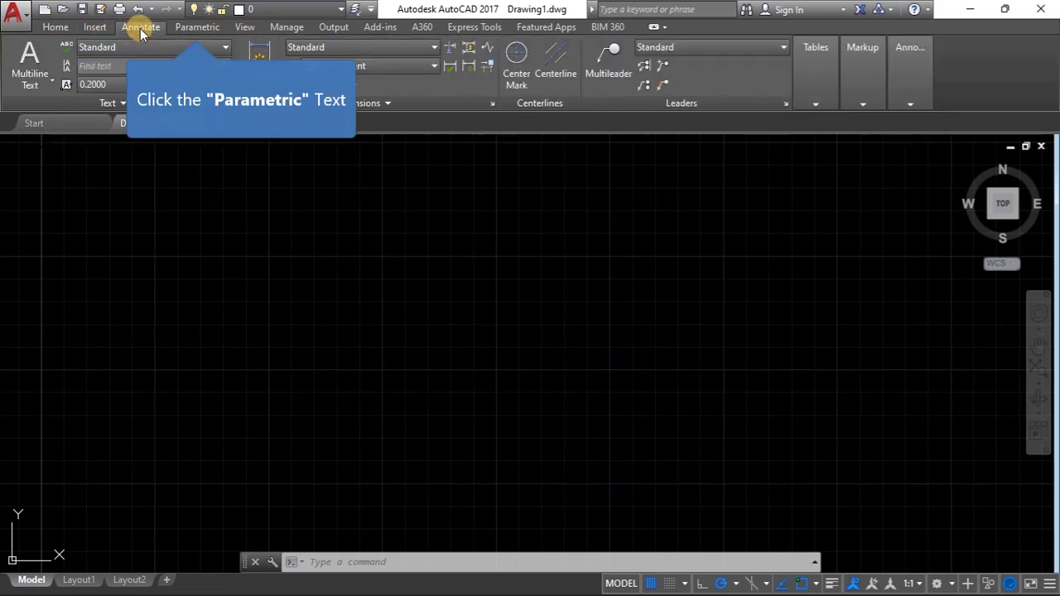
{"action": "left_click", "coordinate": [197, 27]}
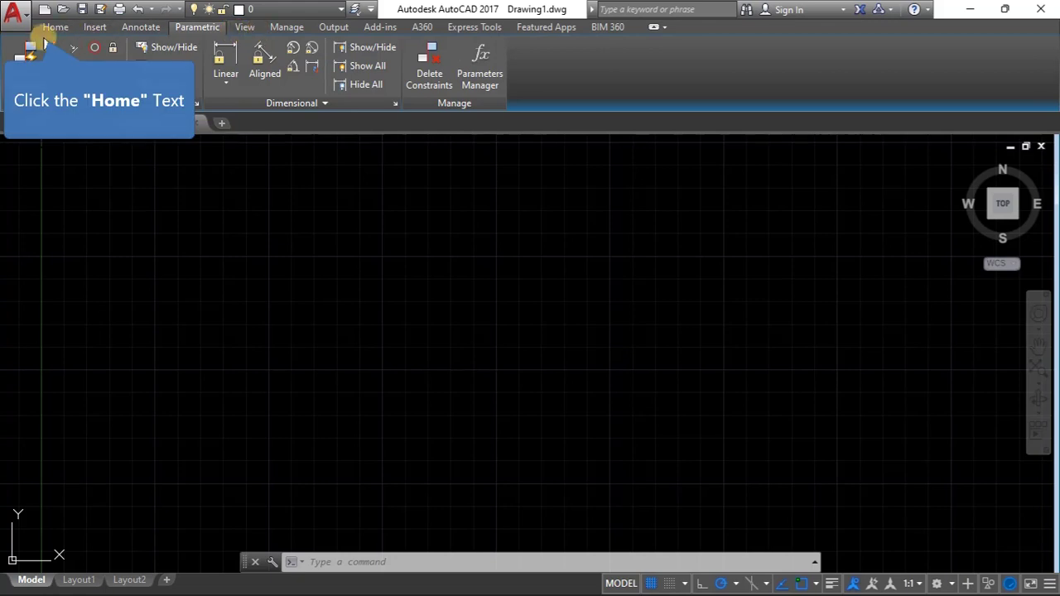
{"action": "left_click", "coordinate": [52, 29]}
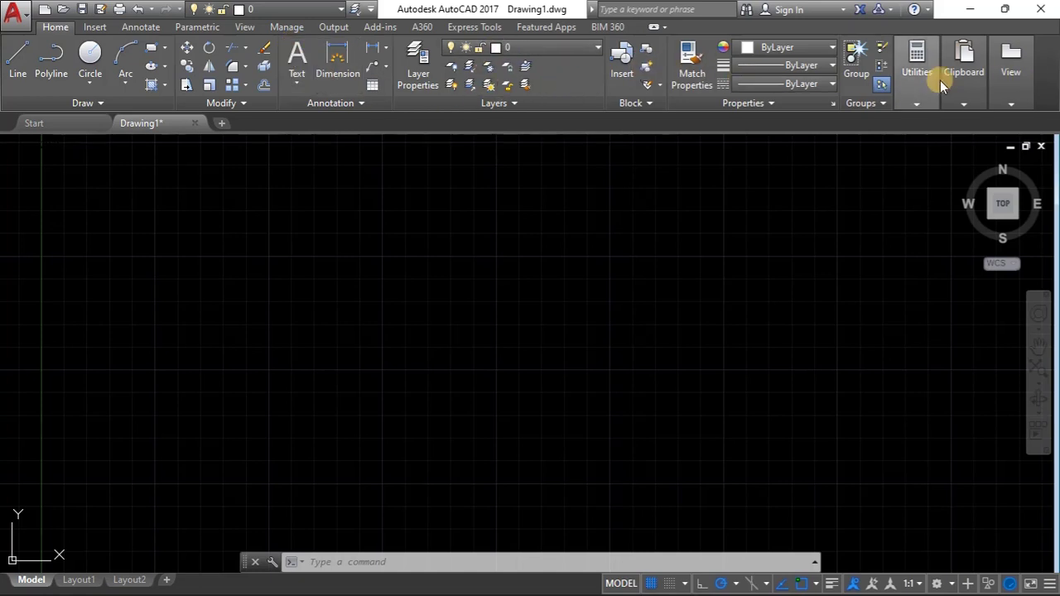
{"action": "left_click", "coordinate": [97, 31]}
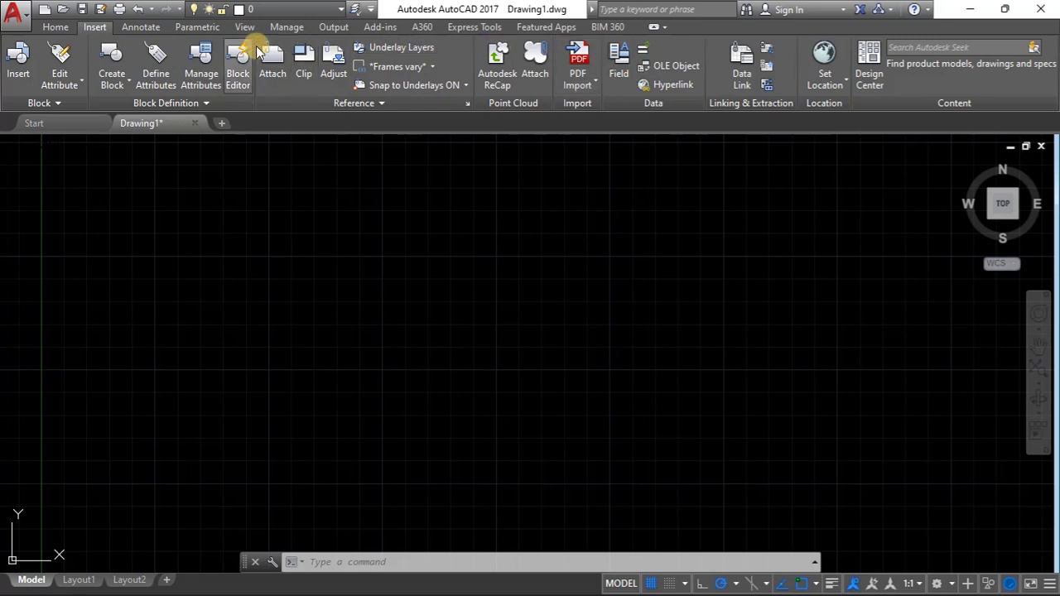
{"action": "left_click", "coordinate": [139, 27]}
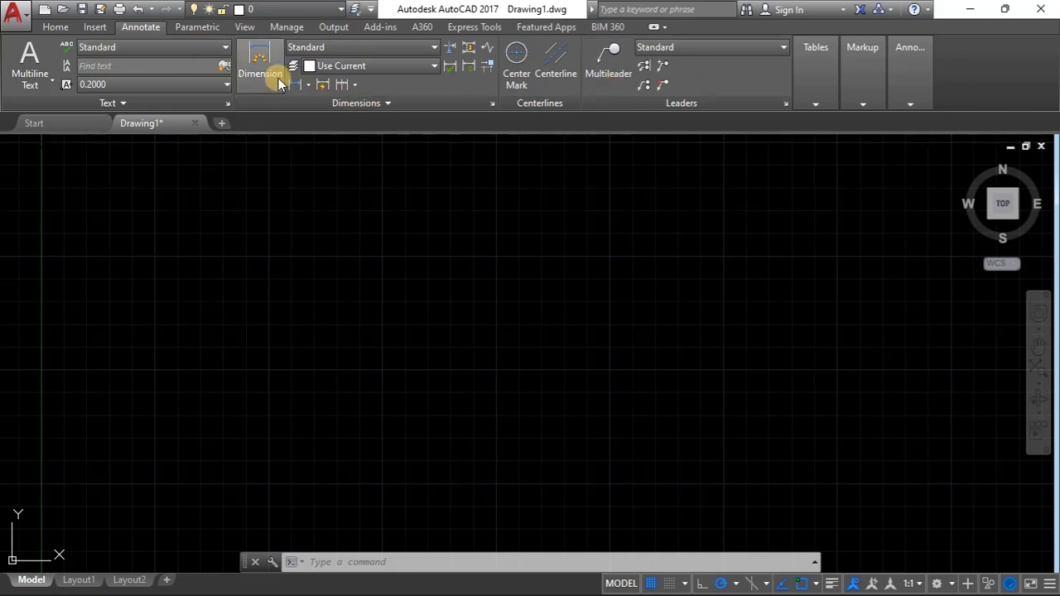
{"action": "left_click", "coordinate": [243, 27]}
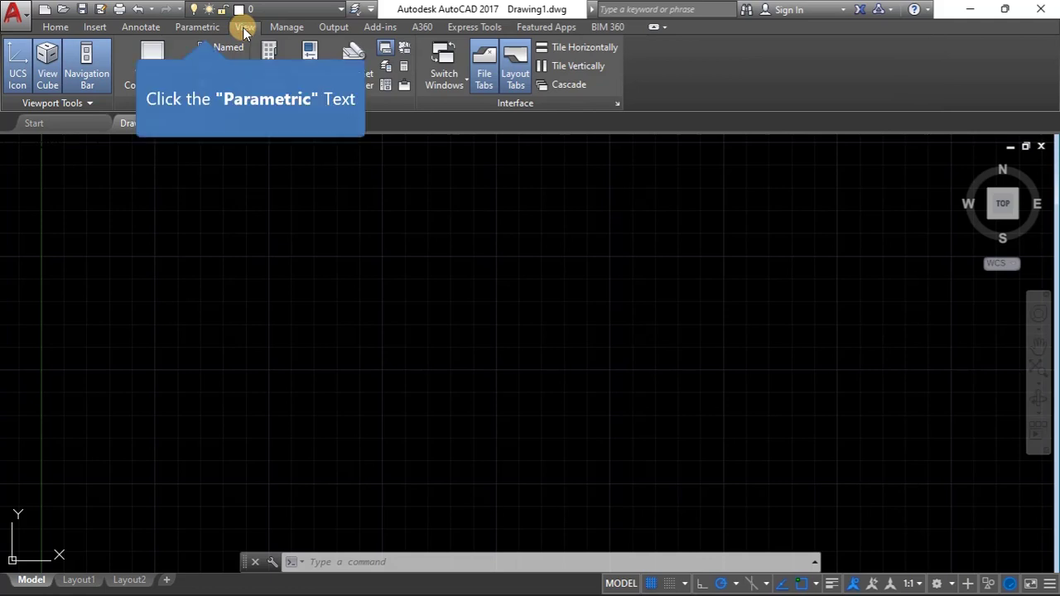
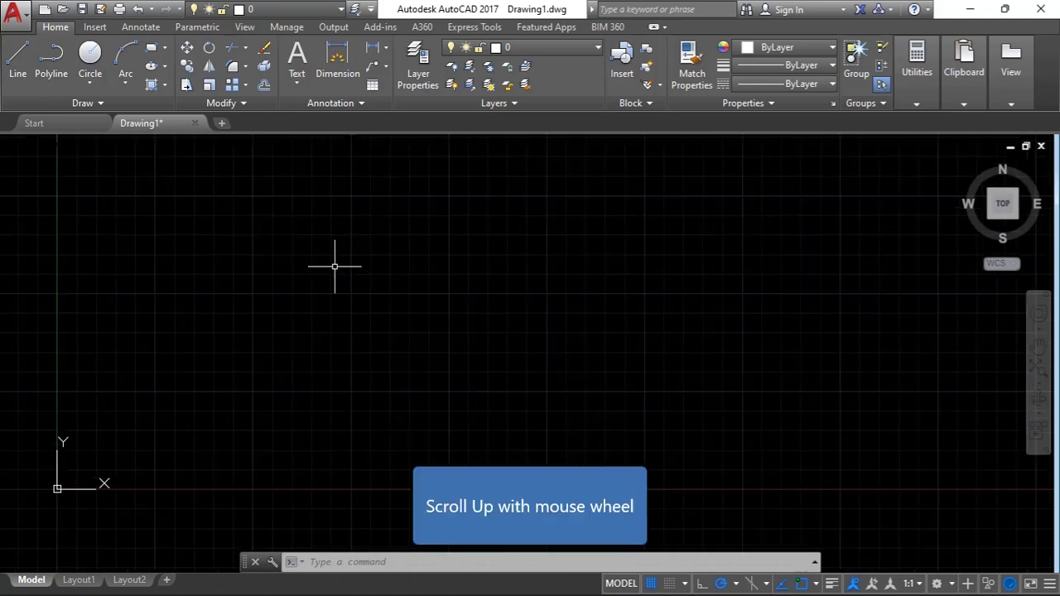
Begin a line in the empty model space above the origin and draw a horizontal 50 mm segment to the right
{"action": "scroll", "coordinate": [423, 270], "scroll_direction": "down", "scroll_amount": 2}
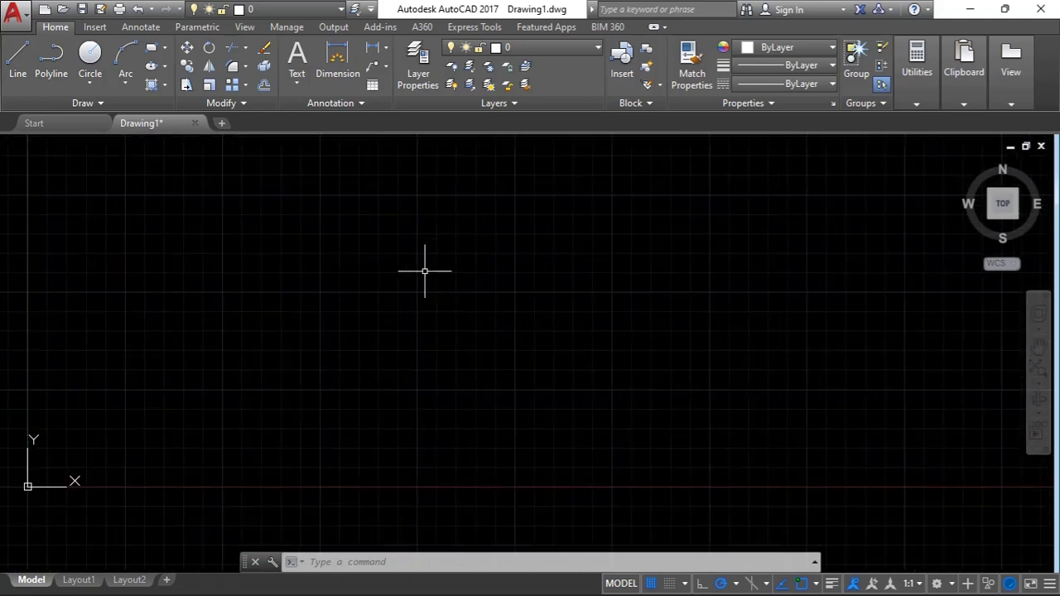
{"action": "left_click", "coordinate": [16, 59]}
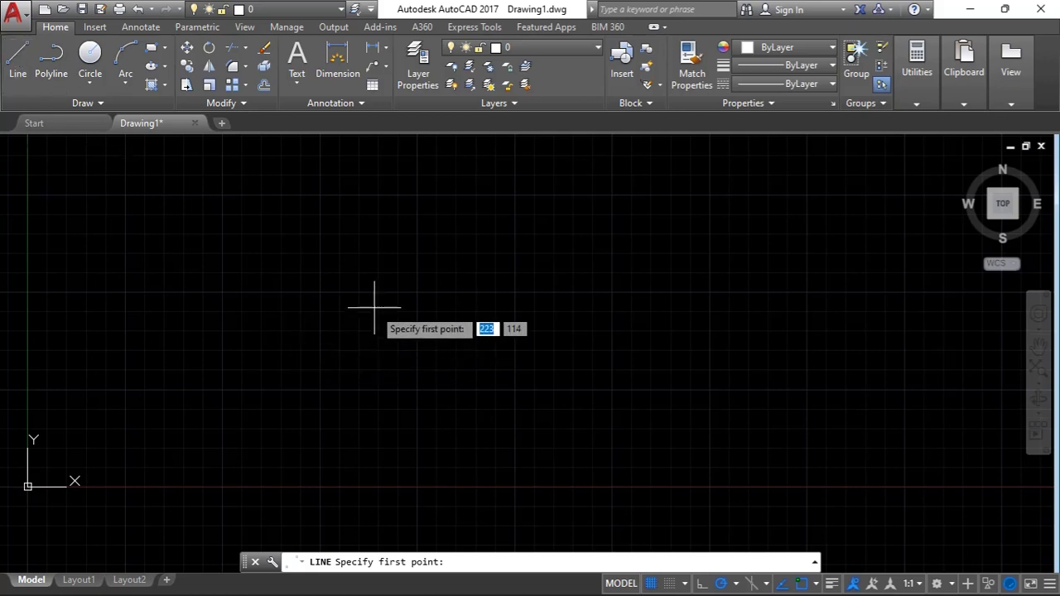
{"action": "left_click", "coordinate": [299, 254]}
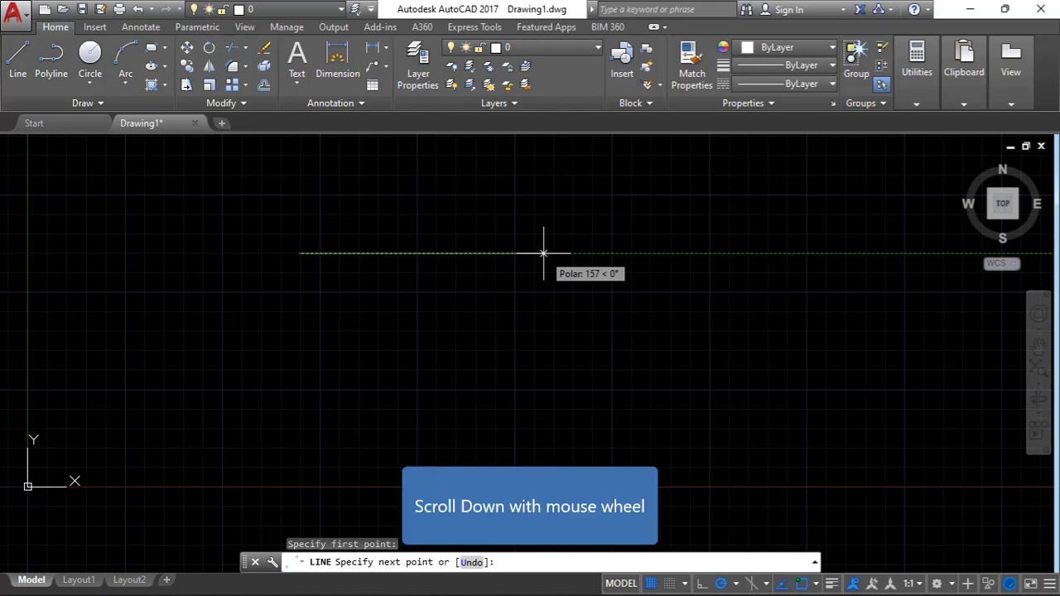
{"action": "scroll", "coordinate": [476, 351], "scroll_direction": "down", "scroll_amount": 3}
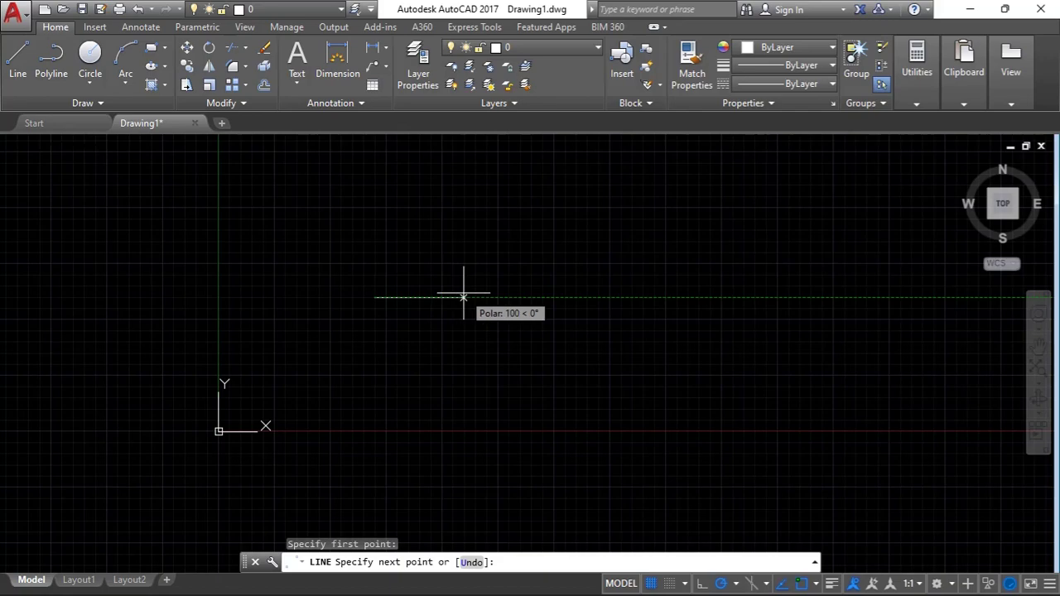
{"action": "scroll", "coordinate": [372, 301], "scroll_direction": "up", "scroll_amount": 2}
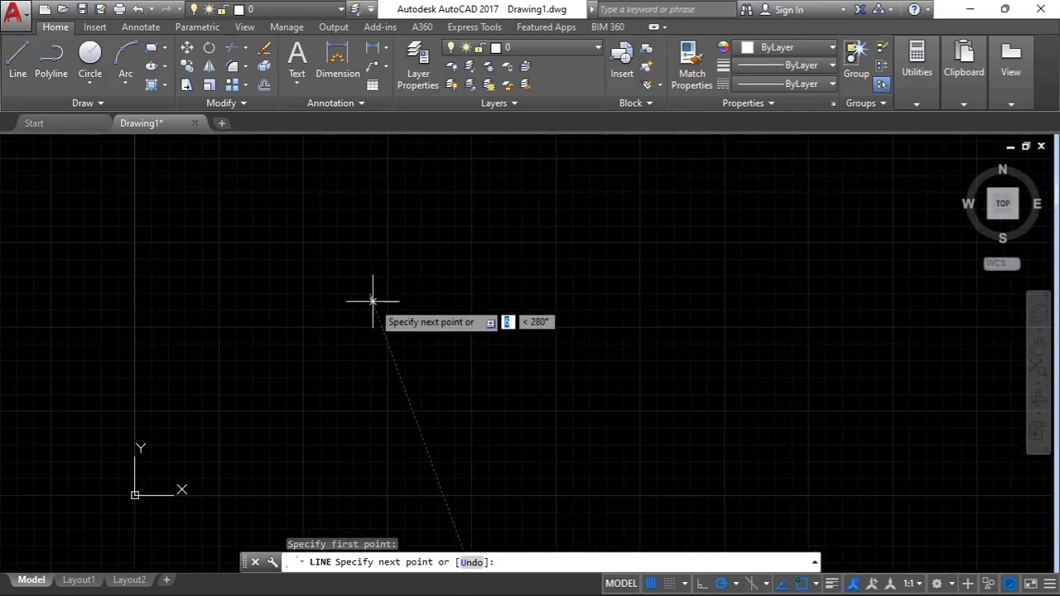
{"action": "scroll", "coordinate": [368, 298], "scroll_direction": "up", "scroll_amount": 5}
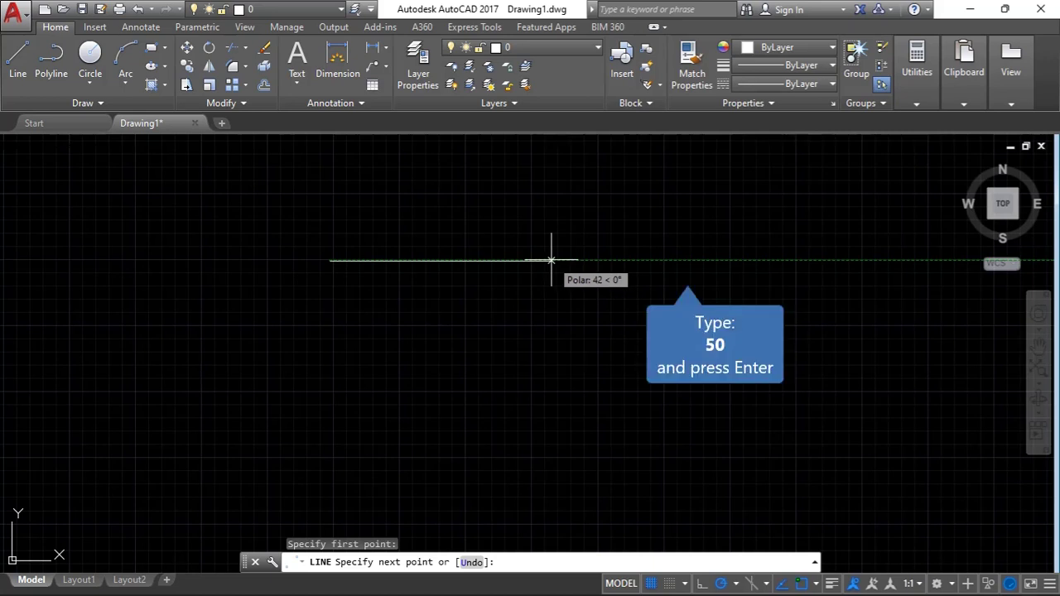
{"action": "type", "text": "50"}
{"action": "key", "text": "Return"}
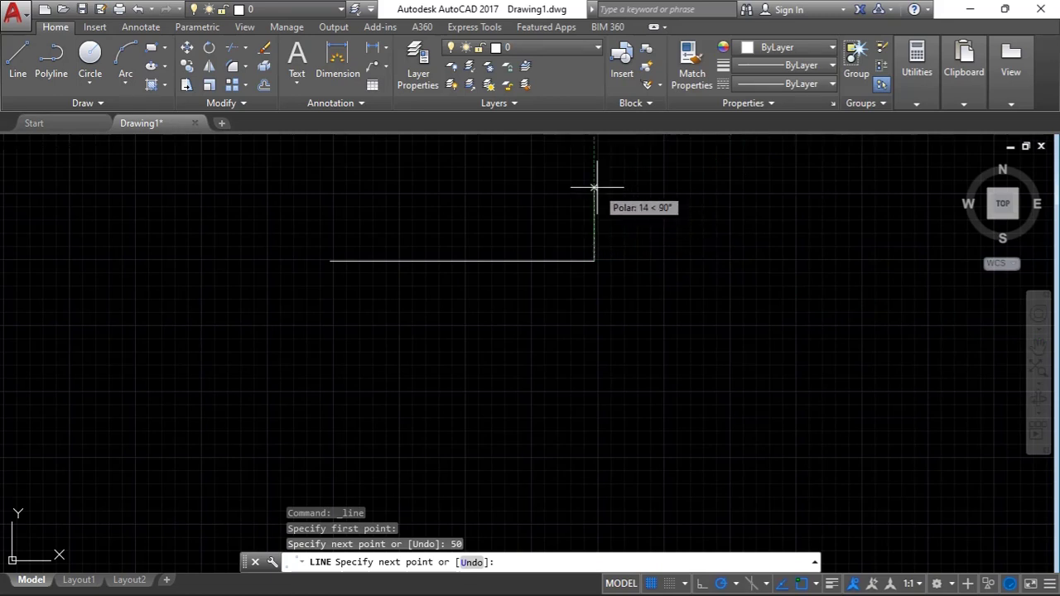
Continue the line with a vertical 50 mm segment upward from the right end of the horizontal segment
{"action": "scroll", "coordinate": [595, 187], "scroll_direction": "down", "scroll_amount": 5}
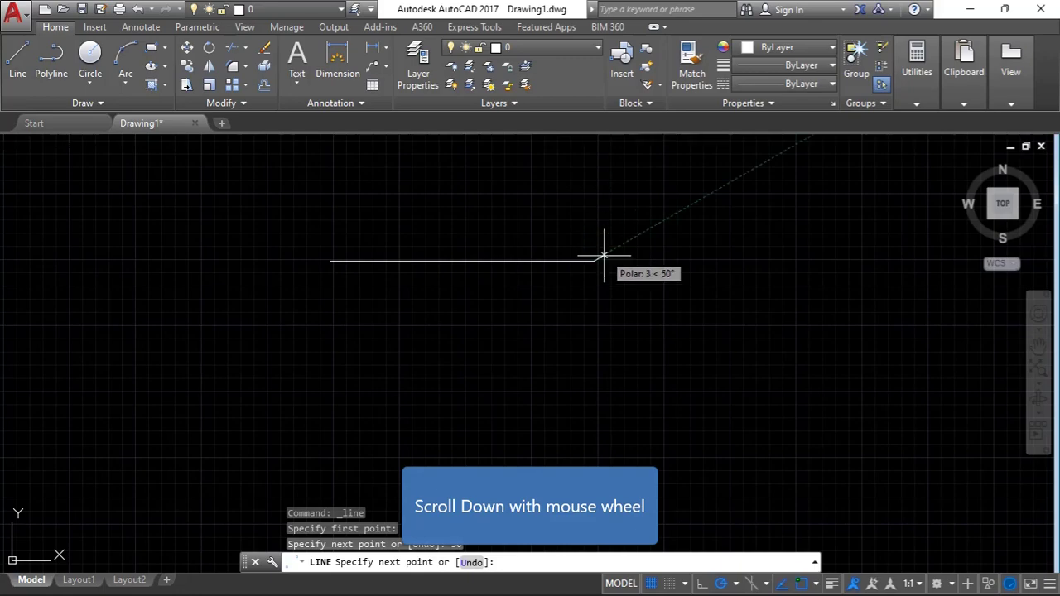
{"action": "scroll", "coordinate": [600, 177], "scroll_direction": "up", "scroll_amount": 5}
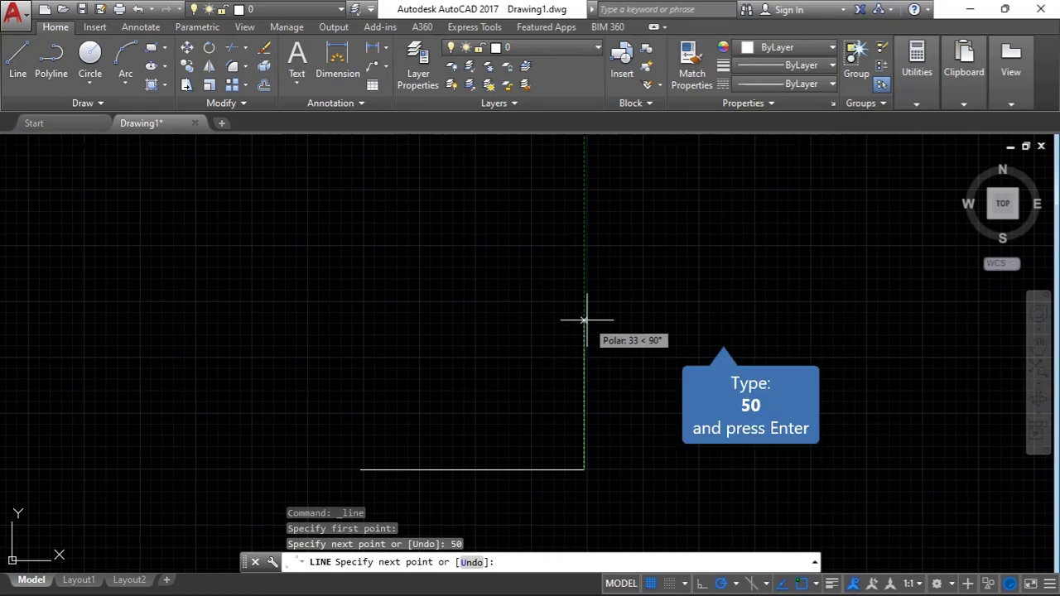
{"action": "type", "text": "50"}
{"action": "key", "text": "Return"}
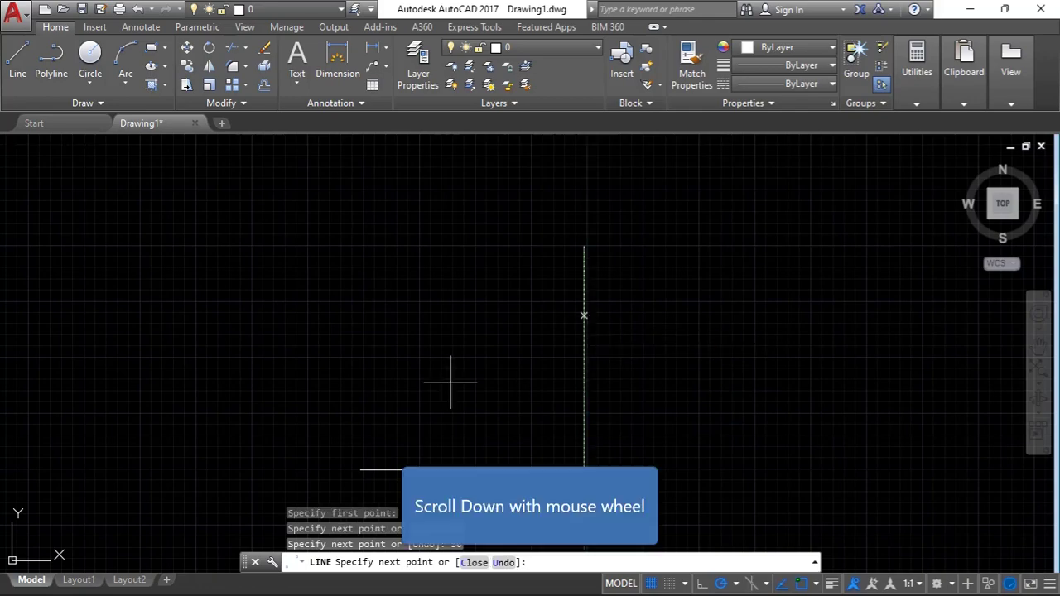
Complete the square with a 50 mm segment to the left and a 50 mm segment down to the start point, then end the Line command
{"action": "scroll", "coordinate": [582, 248], "scroll_direction": "down", "scroll_amount": 3}
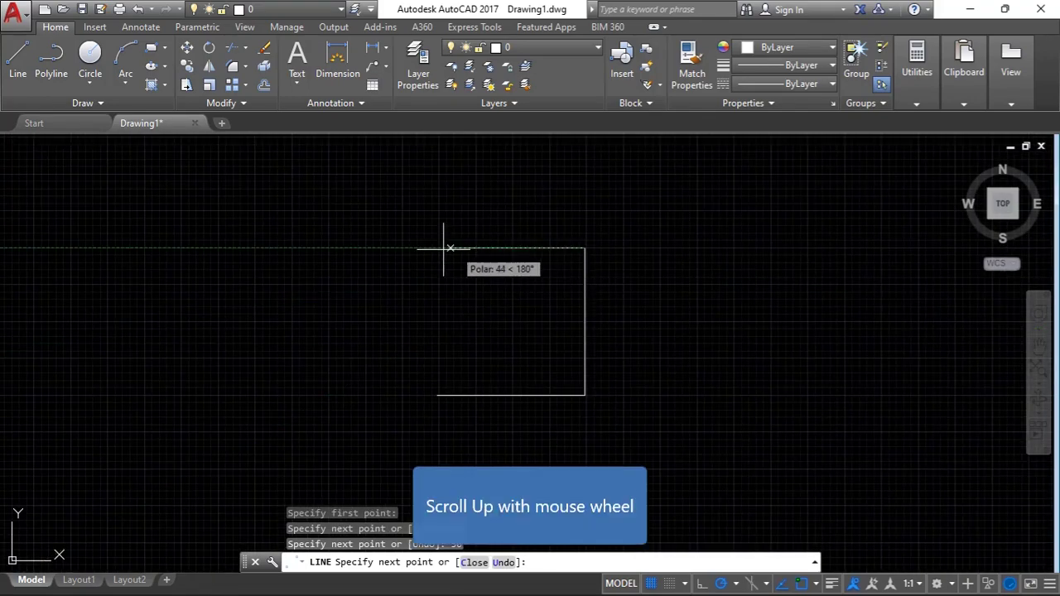
{"action": "scroll", "coordinate": [414, 247], "scroll_direction": "up", "scroll_amount": 3}
{"action": "scroll", "coordinate": [461, 231], "scroll_direction": "down", "scroll_amount": 2}
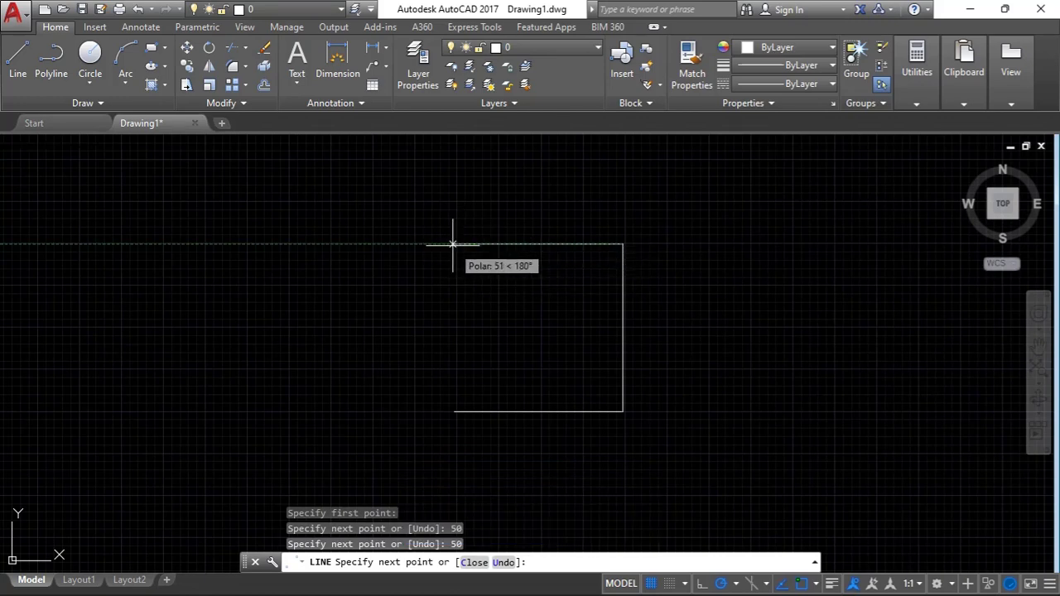
{"action": "type", "text": "50"}
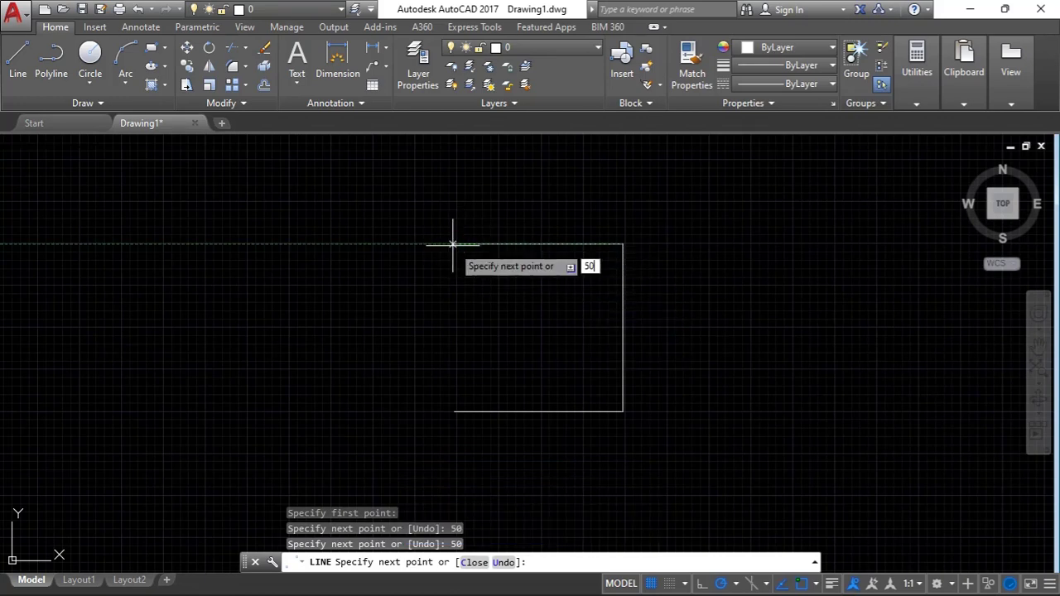
{"action": "key", "text": "Return"}
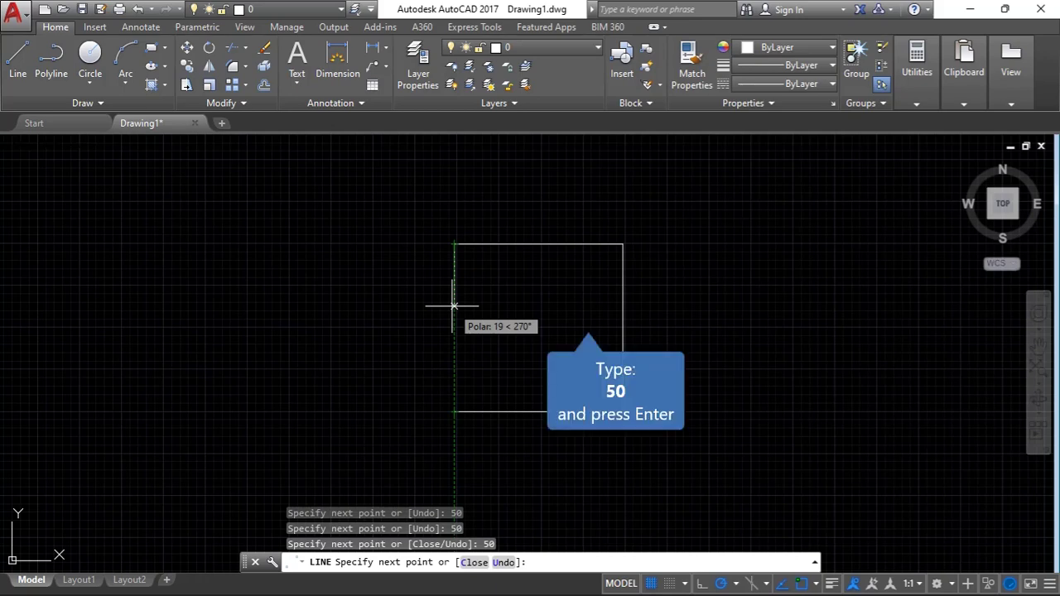
{"action": "type", "text": "50"}
{"action": "key", "text": "Return"}
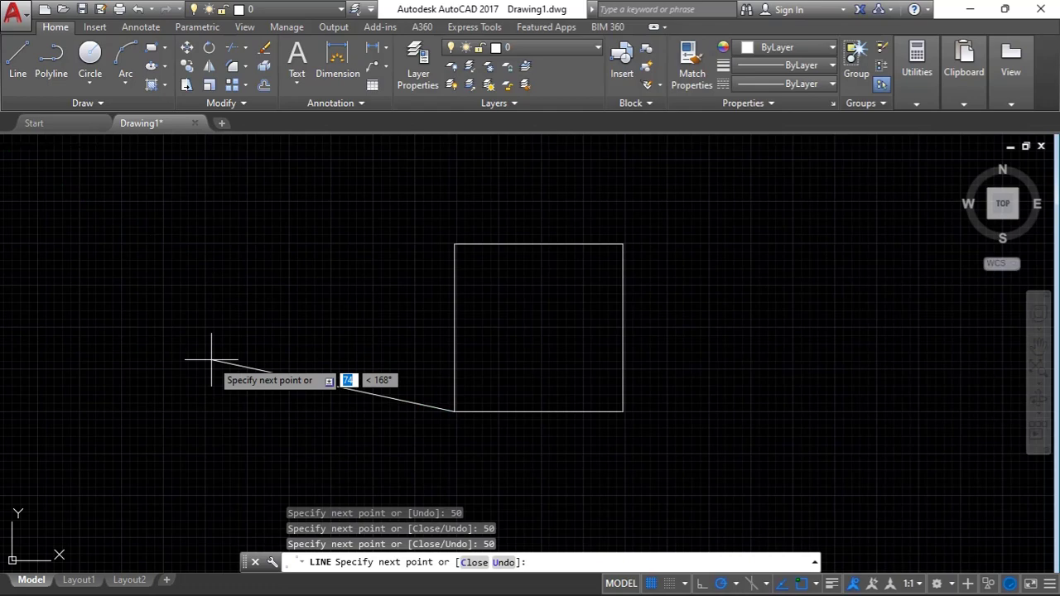
{"action": "key", "text": "Escape"}
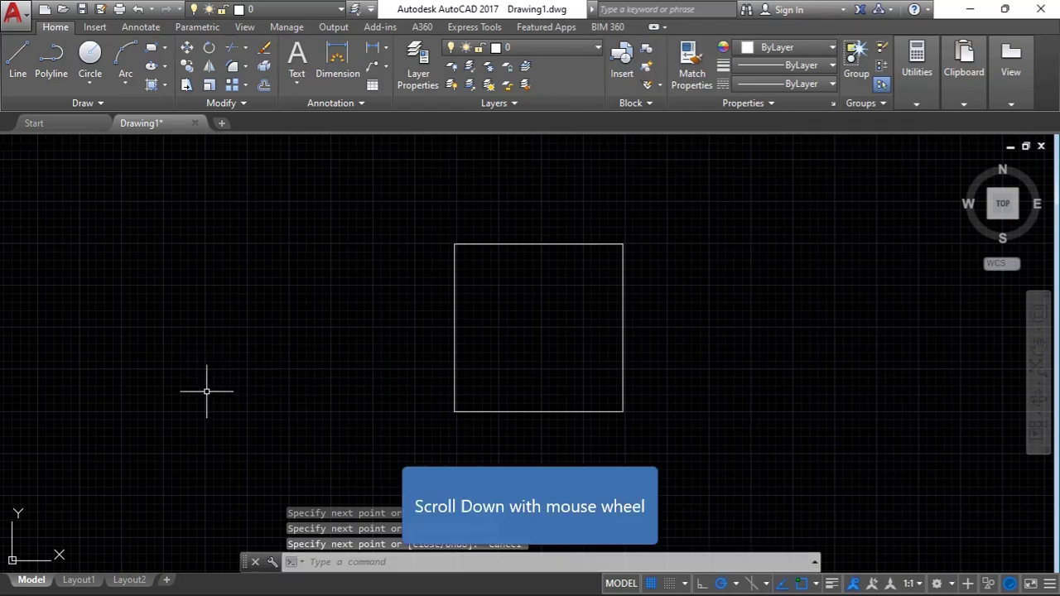
Examine the 50 mm square and its lower-left corner at several zoom levels
{"action": "scroll", "coordinate": [503, 385], "scroll_direction": "down", "scroll_amount": 1}
{"action": "scroll", "coordinate": [479, 390], "scroll_direction": "down", "scroll_amount": 1}
{"action": "scroll", "coordinate": [474, 399], "scroll_direction": "up", "scroll_amount": 4}
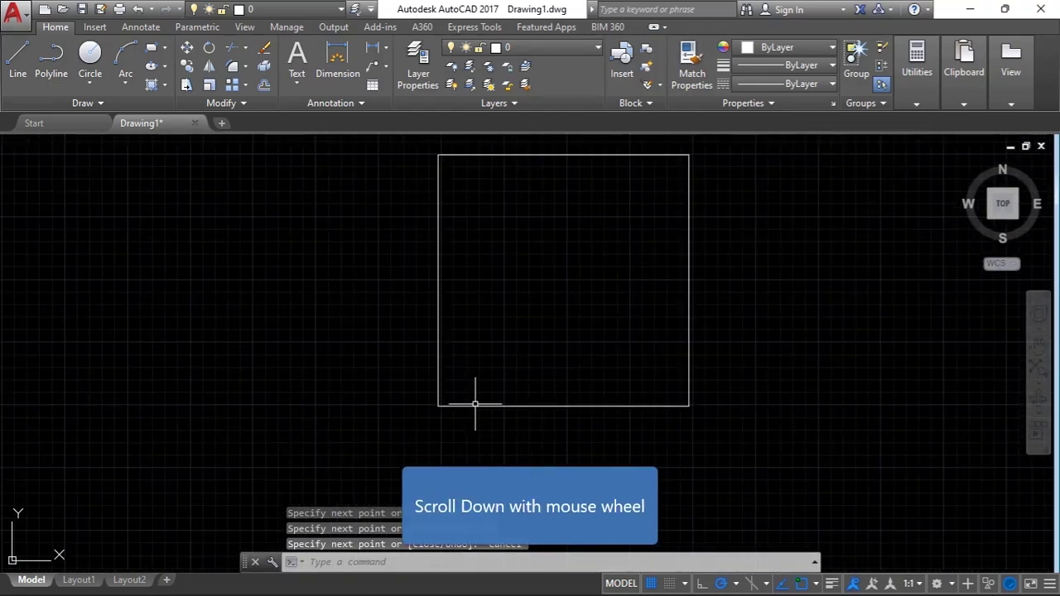
{"action": "scroll", "coordinate": [462, 414], "scroll_direction": "down", "scroll_amount": 1}
{"action": "scroll", "coordinate": [464, 413], "scroll_direction": "down", "scroll_amount": 1}
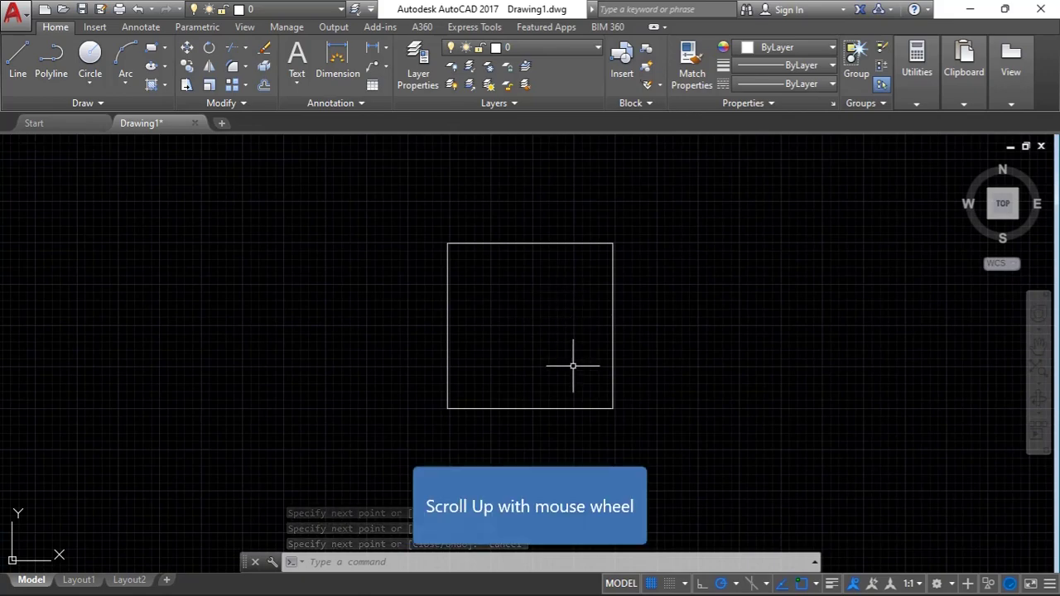
{"action": "scroll", "coordinate": [576, 369], "scroll_direction": "up", "scroll_amount": 1}
{"action": "scroll", "coordinate": [409, 429], "scroll_direction": "up", "scroll_amount": 3}
{"action": "scroll", "coordinate": [402, 412], "scroll_direction": "up", "scroll_amount": 1}
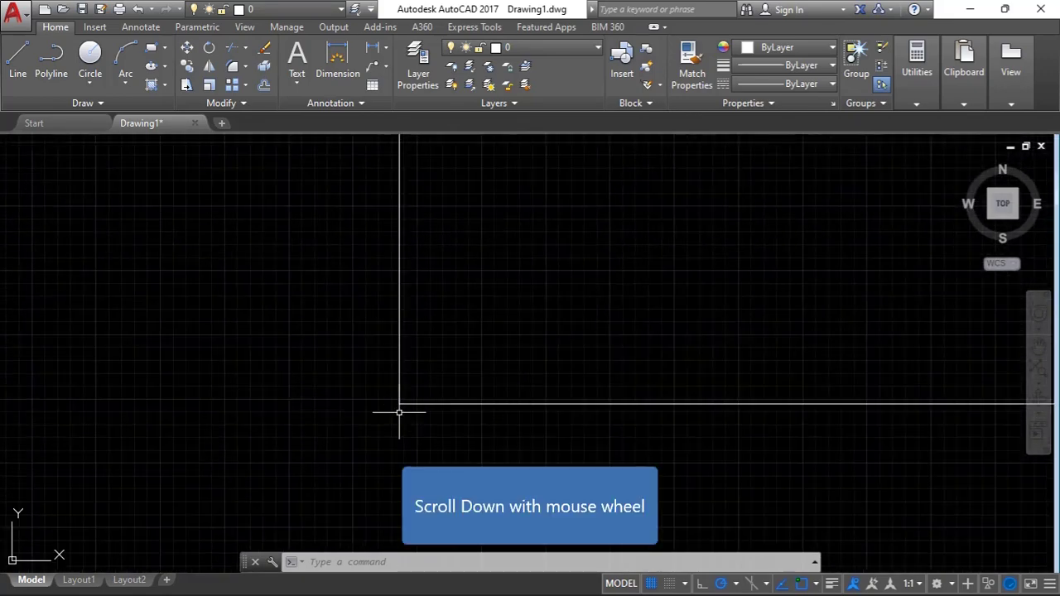
{"action": "scroll", "coordinate": [392, 390], "scroll_direction": "down", "scroll_amount": 1}
{"action": "scroll", "coordinate": [392, 390], "scroll_direction": "up", "scroll_amount": 1}
{"action": "scroll", "coordinate": [364, 401], "scroll_direction": "up", "scroll_amount": 3}
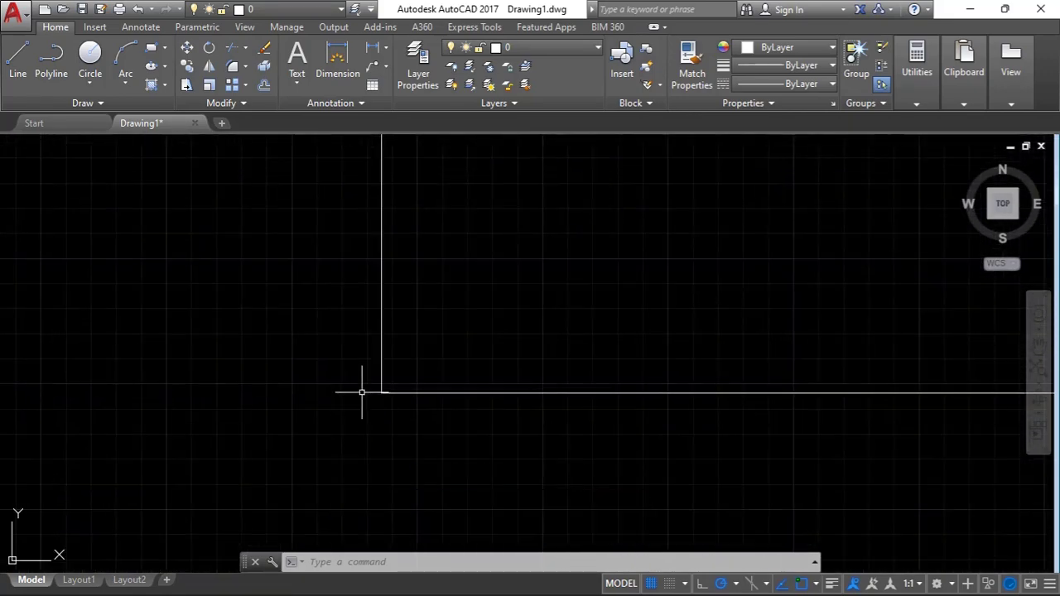
{"action": "scroll", "coordinate": [372, 390], "scroll_direction": "down", "scroll_amount": 5}
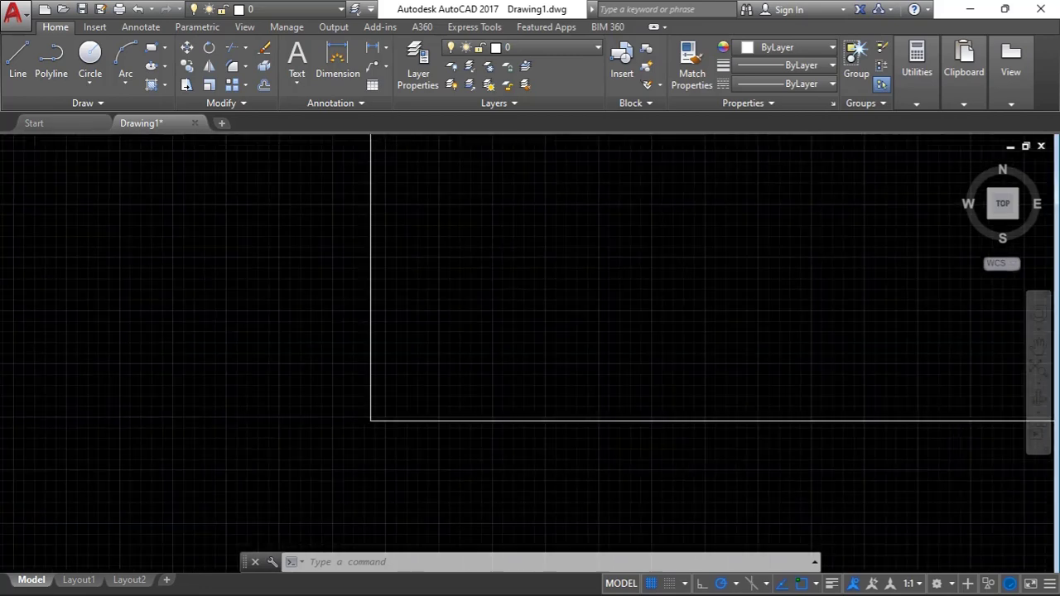
{"action": "scroll", "coordinate": [430, 378], "scroll_direction": "up", "scroll_amount": 2}
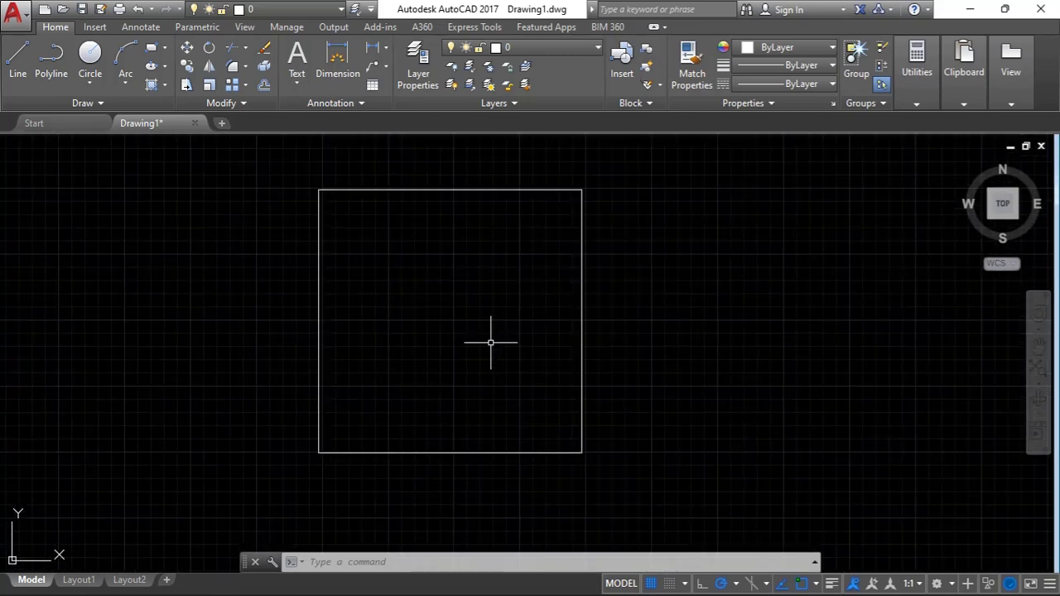
{"action": "scroll", "coordinate": [303, 329], "scroll_direction": "down", "scroll_amount": 4}
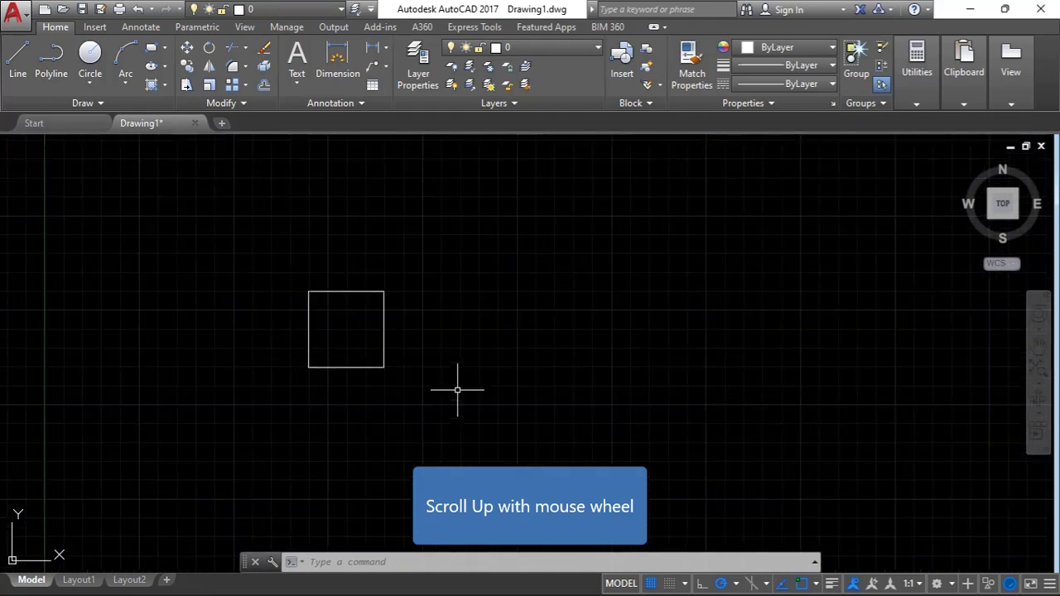
{"action": "scroll", "coordinate": [418, 373], "scroll_direction": "up", "scroll_amount": 2}
{"action": "scroll", "coordinate": [484, 258], "scroll_direction": "up", "scroll_amount": 1}
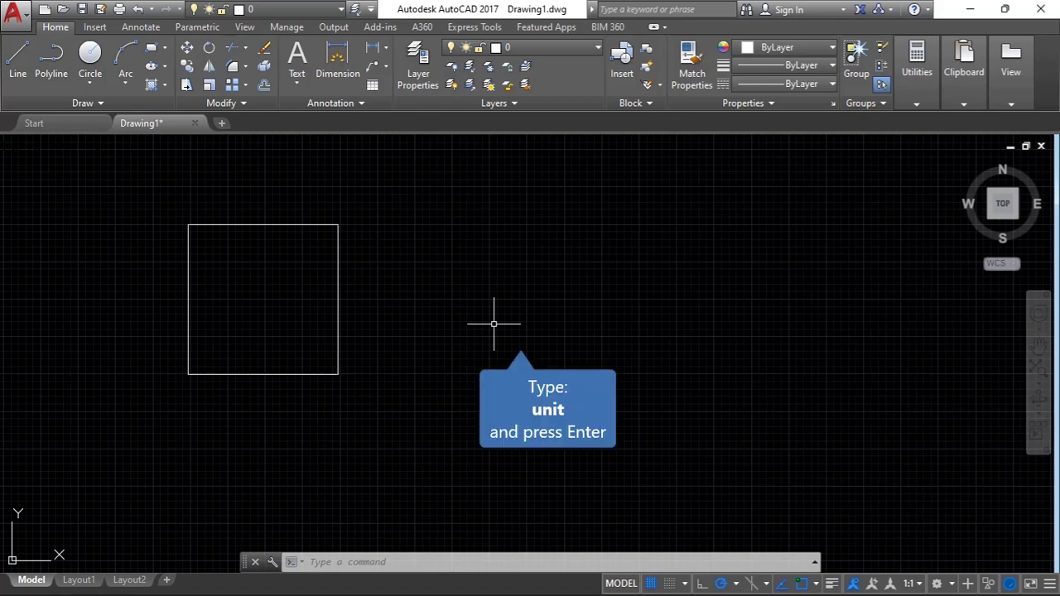
Set the drawing units to measure angles clockwise
{"action": "type", "text": "unit"}
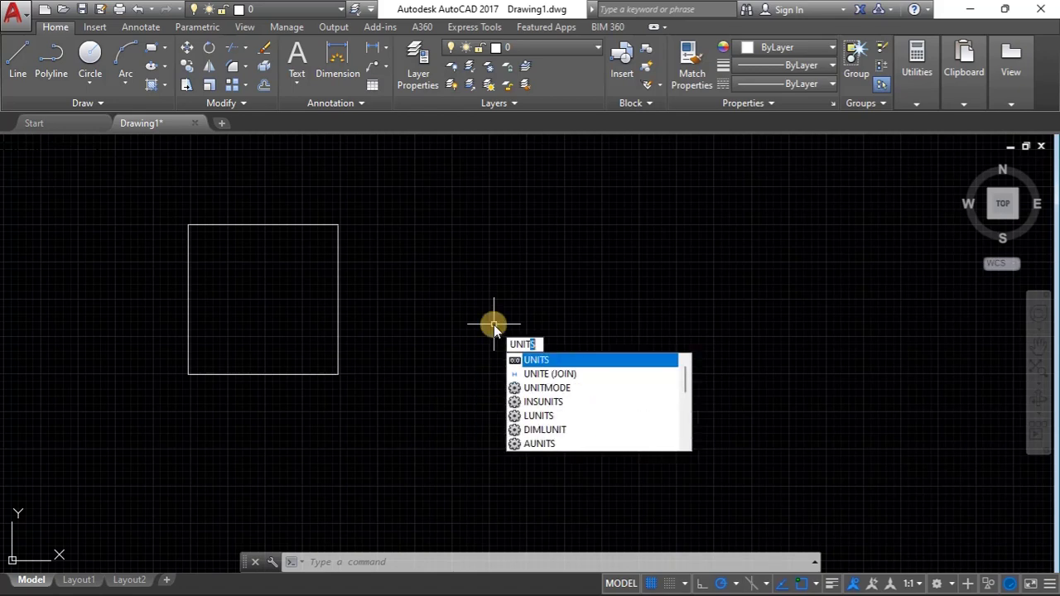
{"action": "key", "text": "Return"}
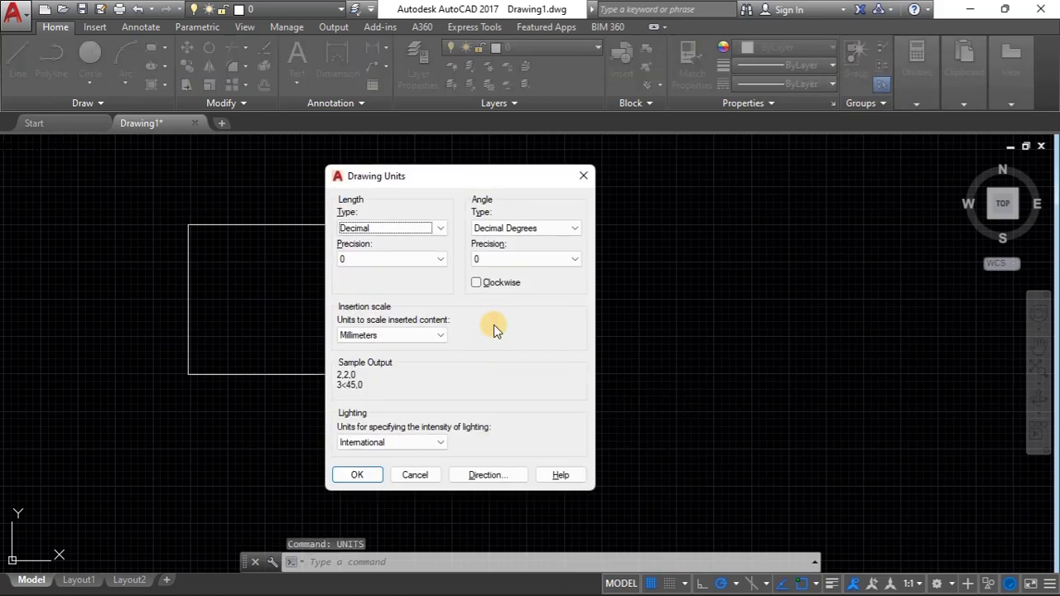
{"action": "left_click", "coordinate": [476, 283]}
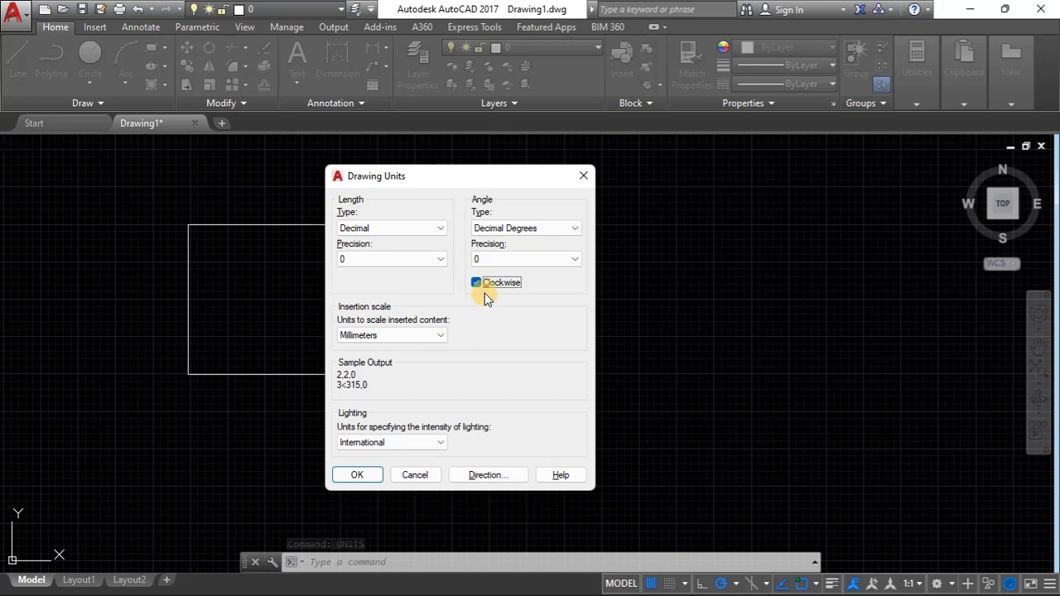
{"action": "left_click", "coordinate": [360, 474]}
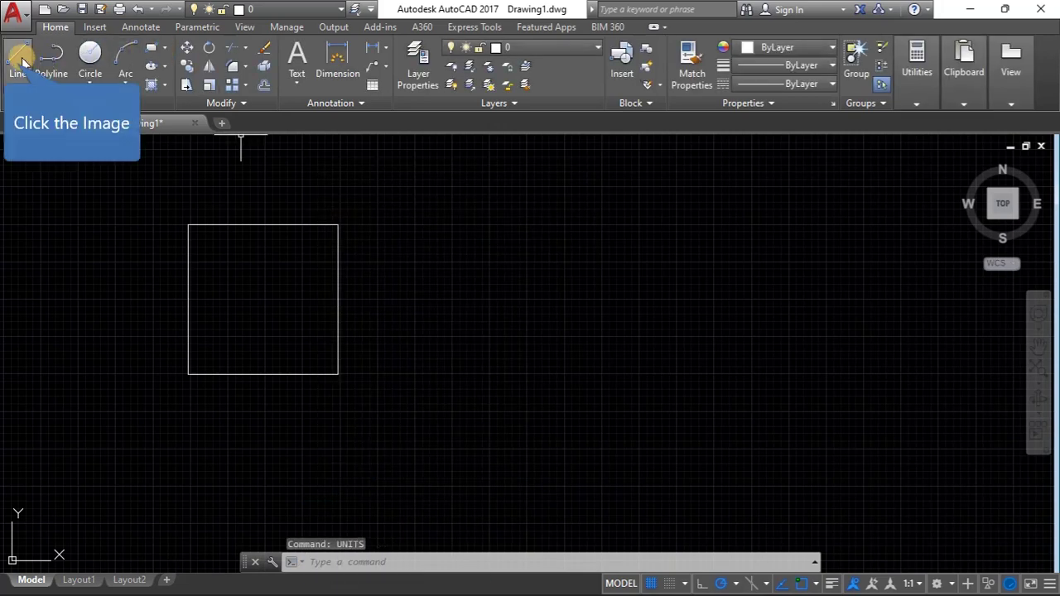
Draw a horizontal 50 mm line in the empty space to the right of the square and erase it
{"action": "left_click", "coordinate": [20, 58]}
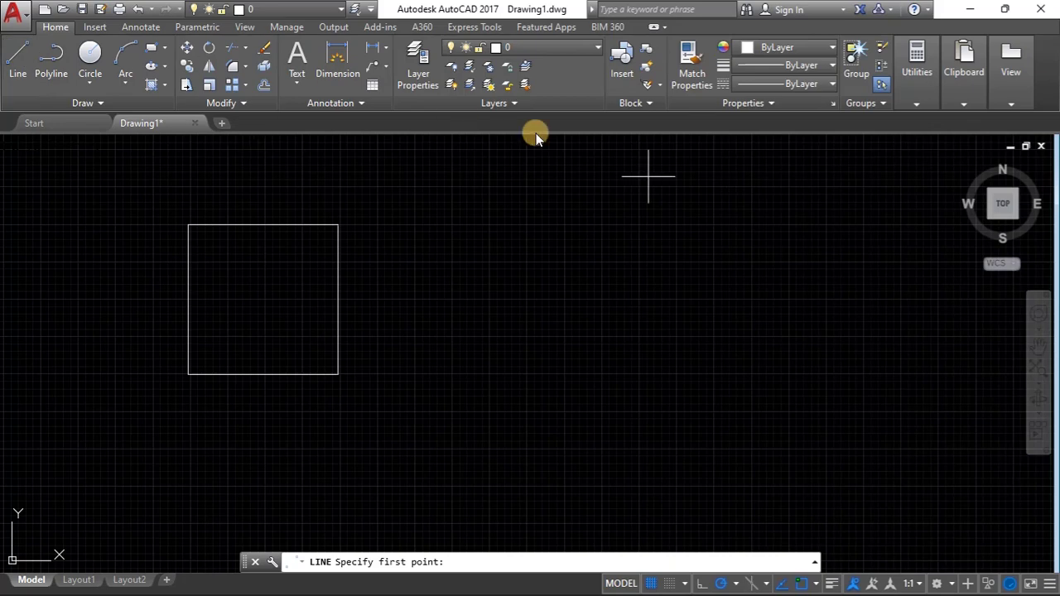
{"action": "left_click", "coordinate": [529, 235]}
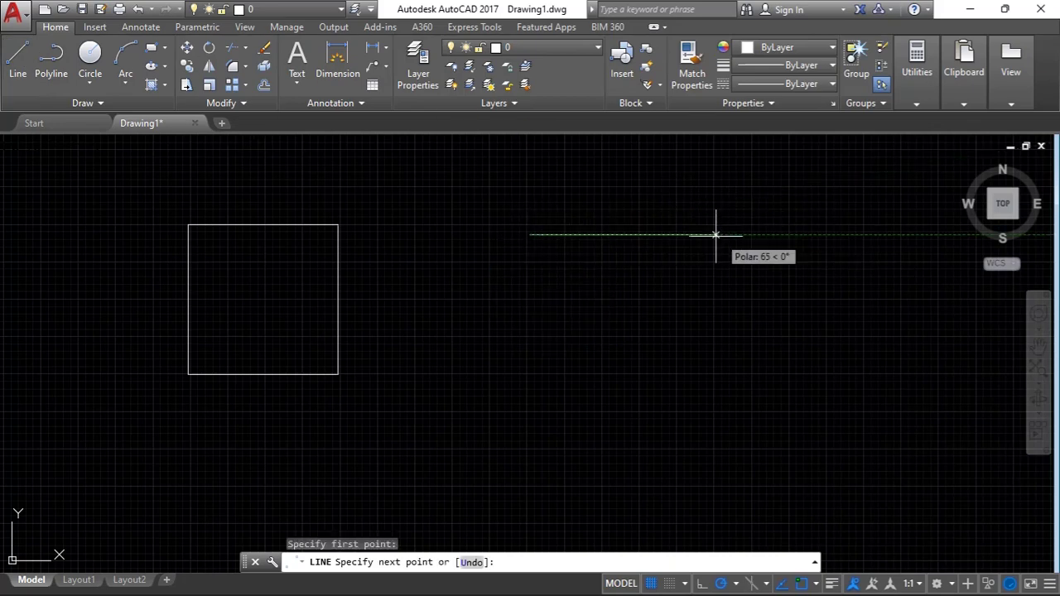
{"action": "type", "text": "50"}
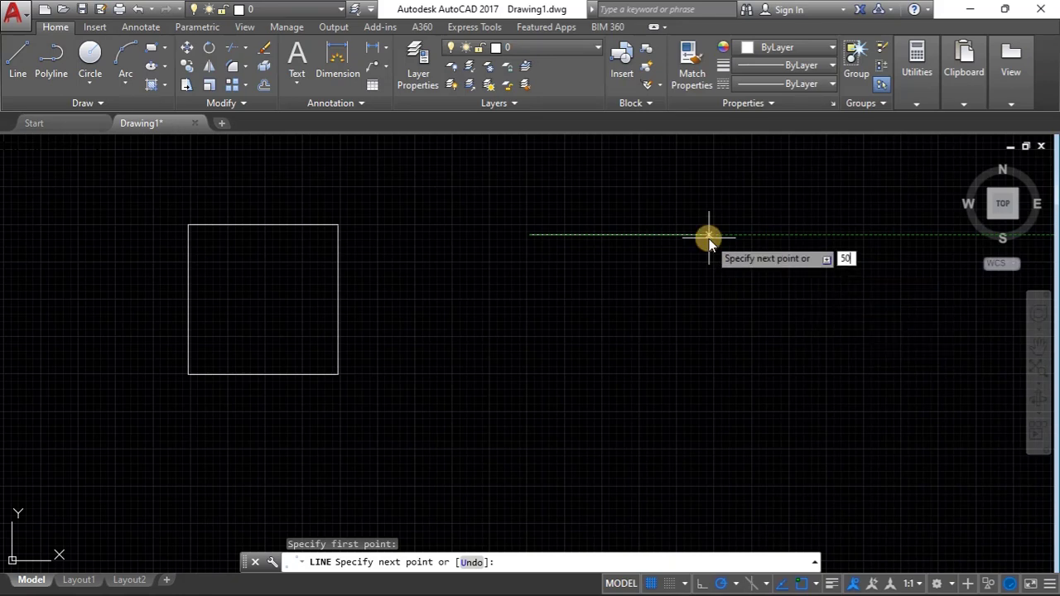
{"action": "key", "text": "Return"}
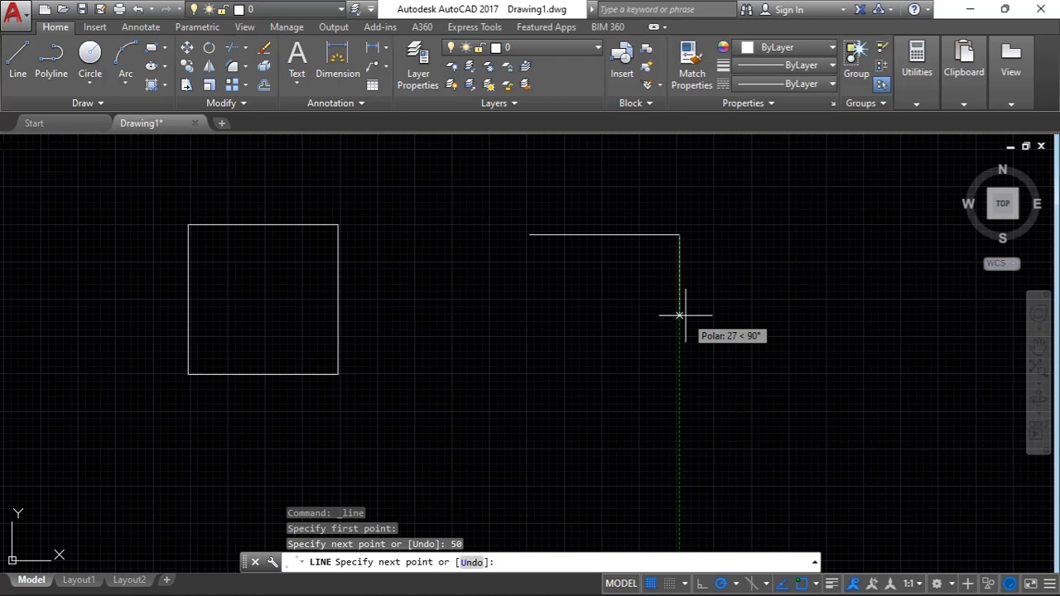
{"action": "key", "text": "Escape"}
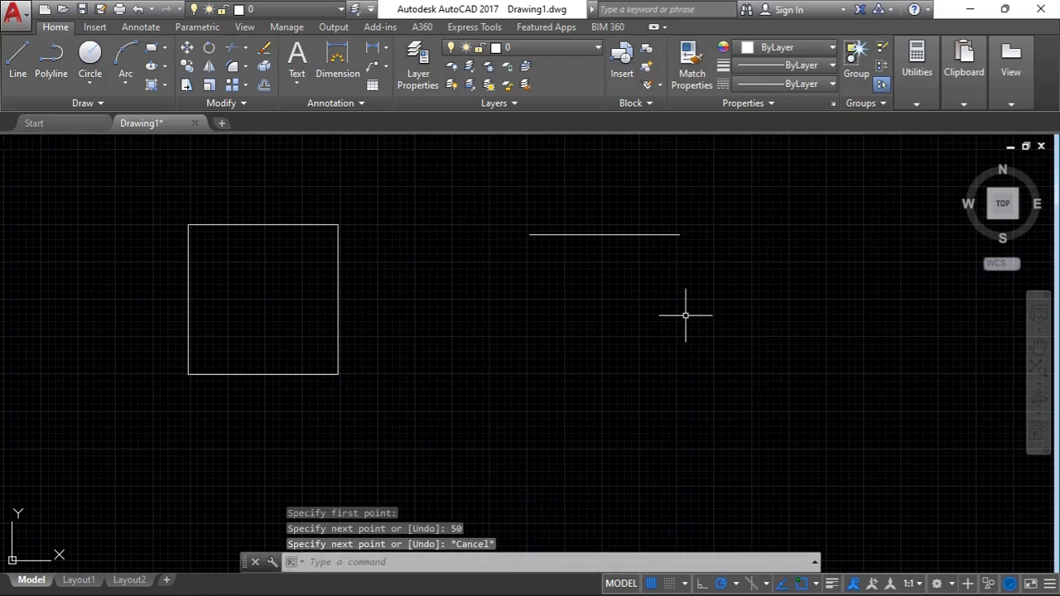
{"action": "left_click", "coordinate": [612, 234]}
{"action": "key", "text": "Delete"}
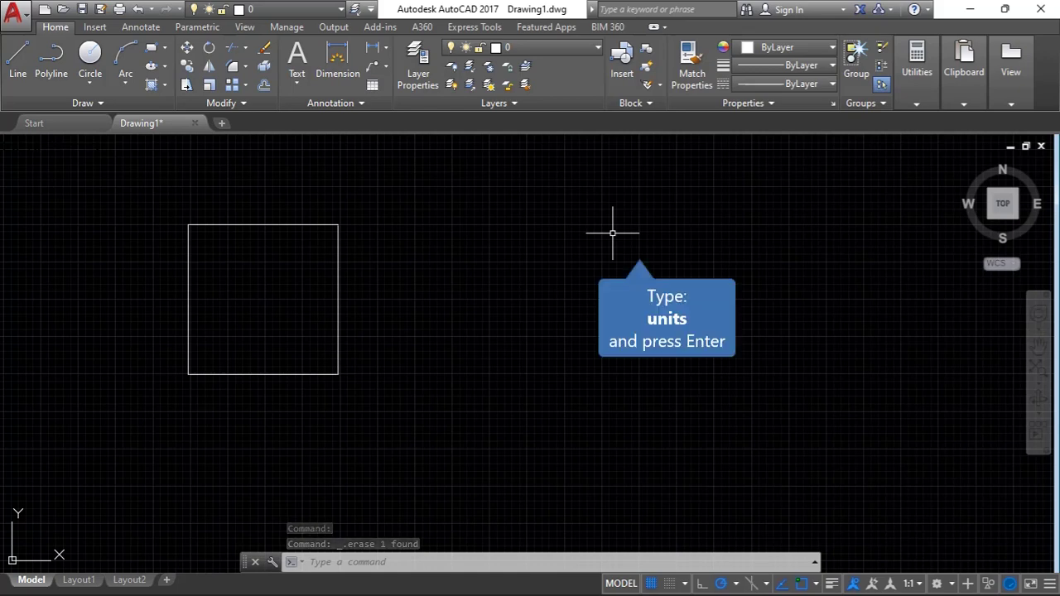
Turn off the clockwise angle direction in the drawing units
{"action": "type", "text": "un"}
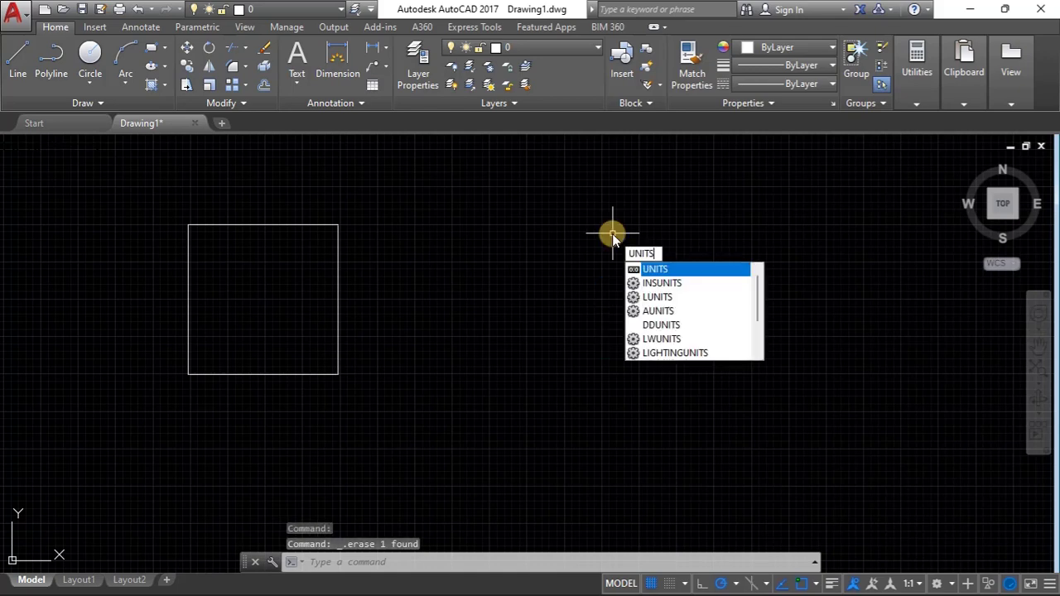
{"action": "key", "text": "Return"}
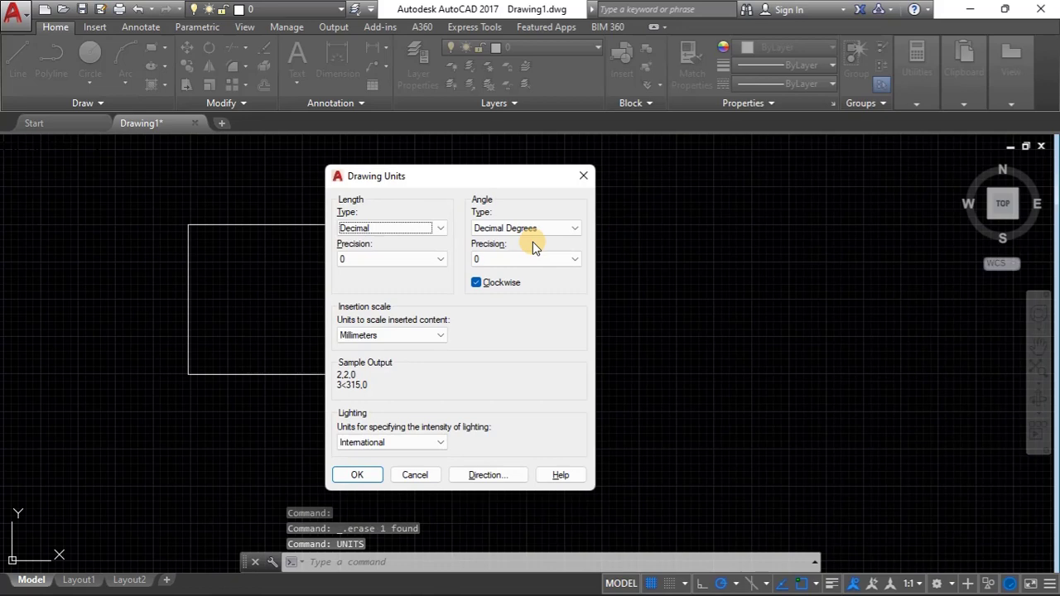
{"action": "left_click", "coordinate": [477, 282]}
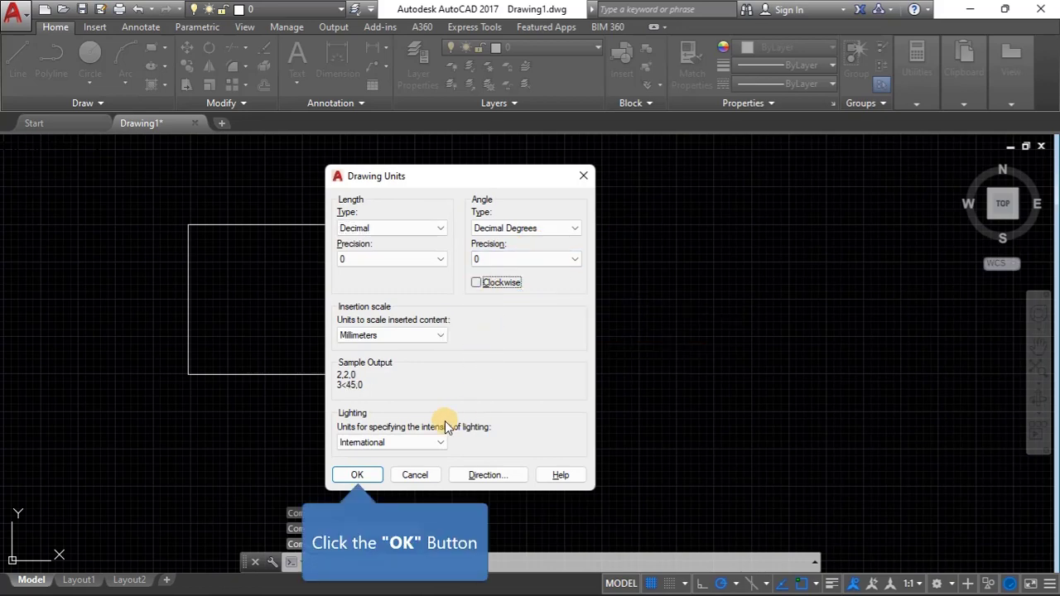
{"action": "left_click", "coordinate": [372, 474]}
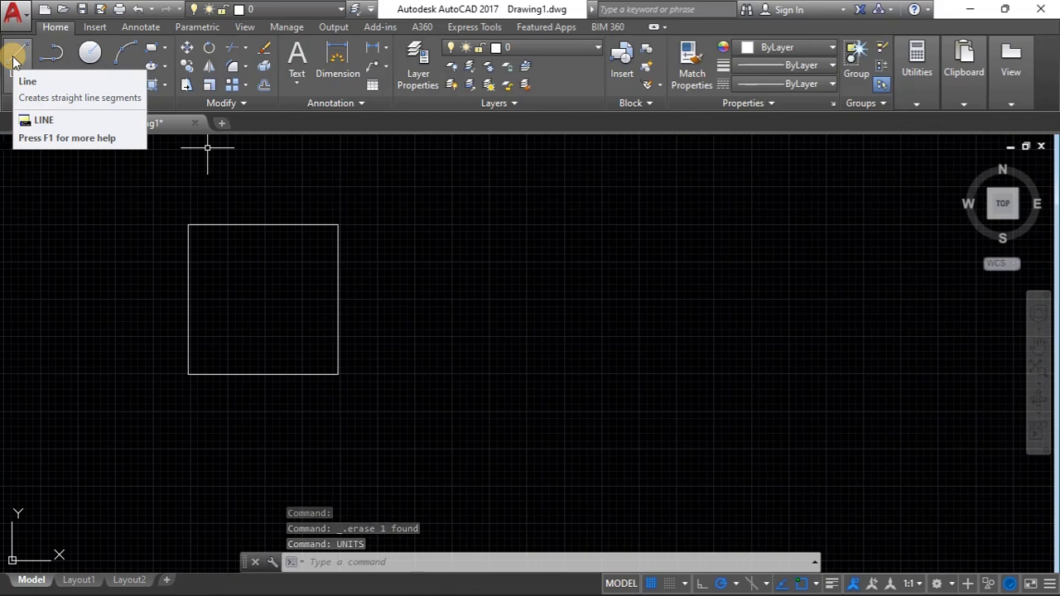
Draw the bottom and right sides of a second square, each 50 mm long, to the right of the first square
{"action": "left_click", "coordinate": [18, 56]}
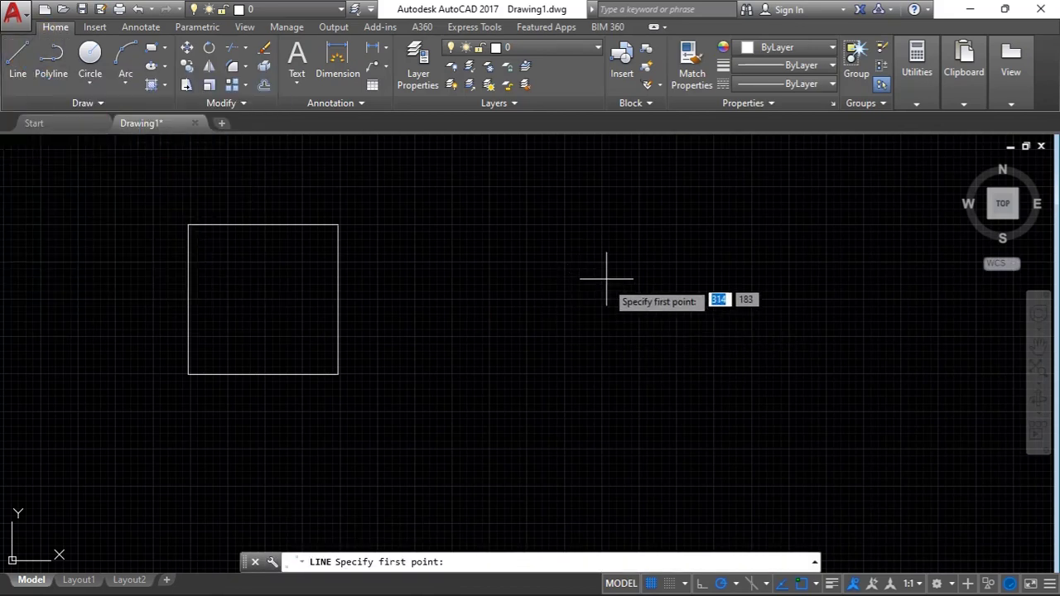
{"action": "left_click", "coordinate": [595, 370]}
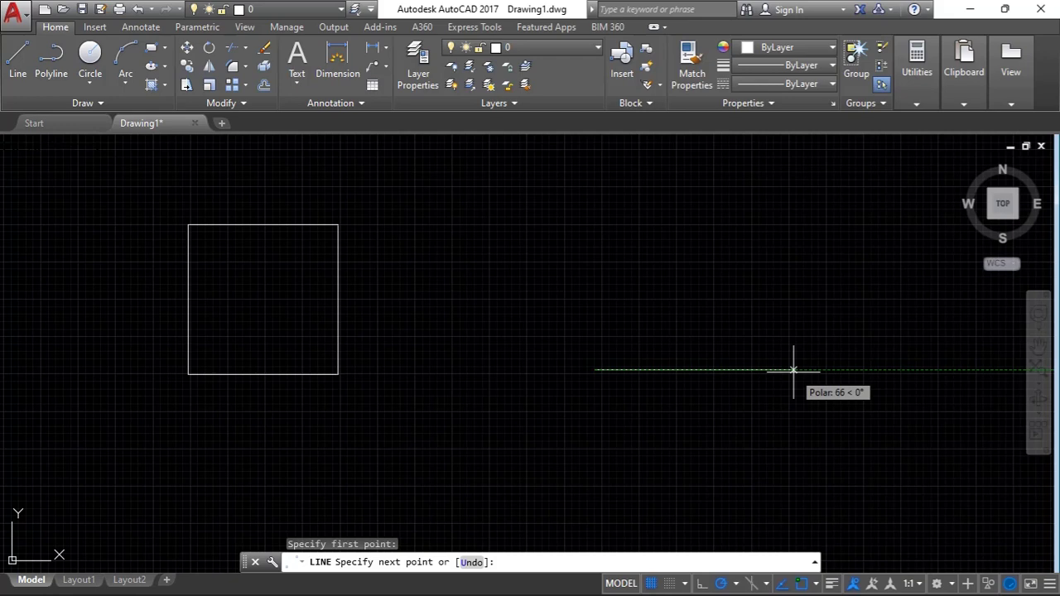
{"action": "type", "text": "5"}
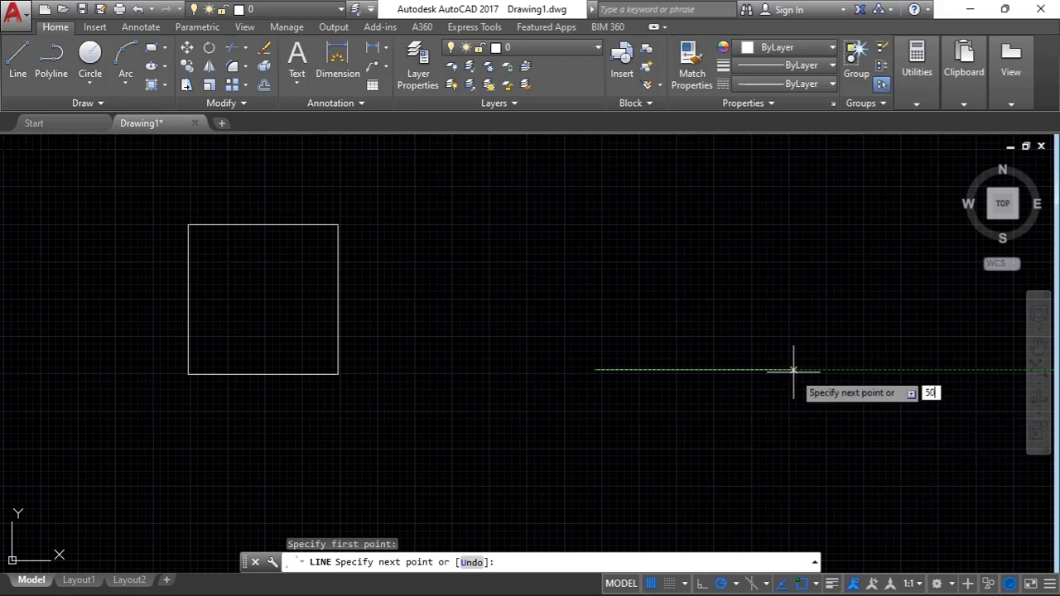
{"action": "type", "text": "0"}
{"action": "key", "text": "Return"}
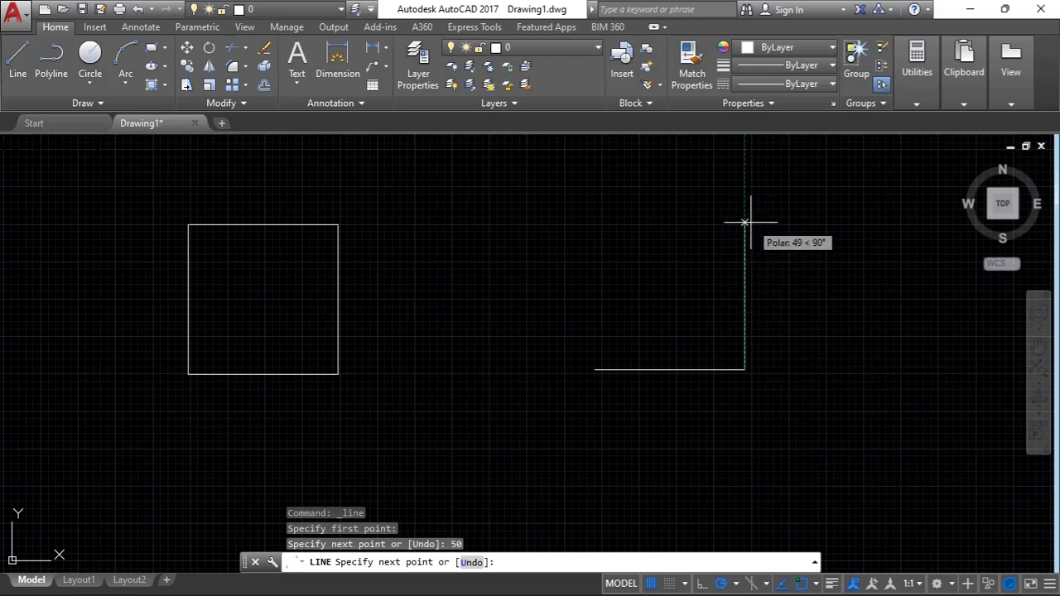
{"action": "type", "text": "50"}
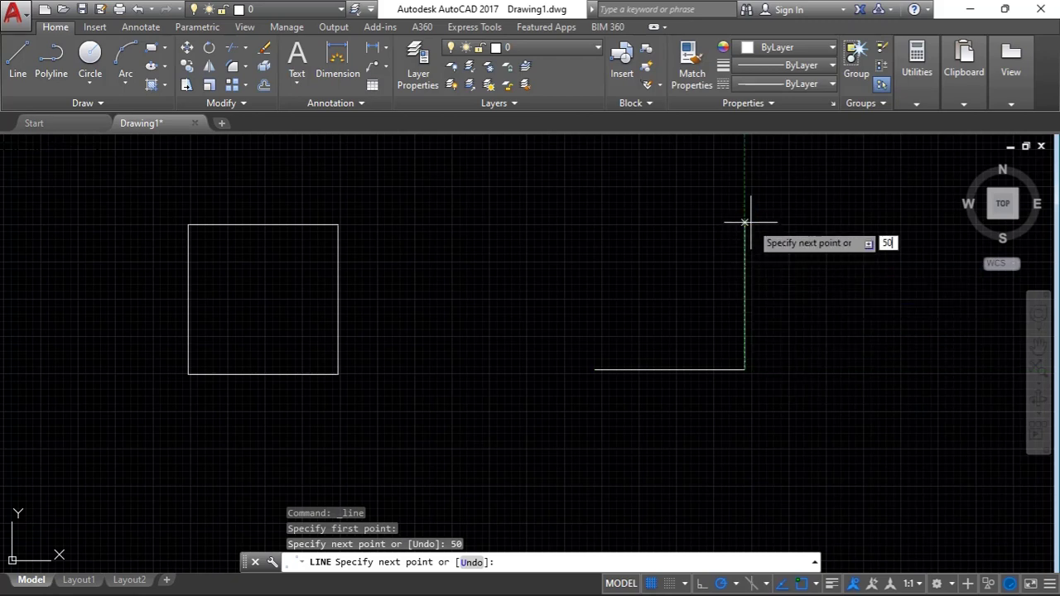
{"action": "key", "text": "Return"}
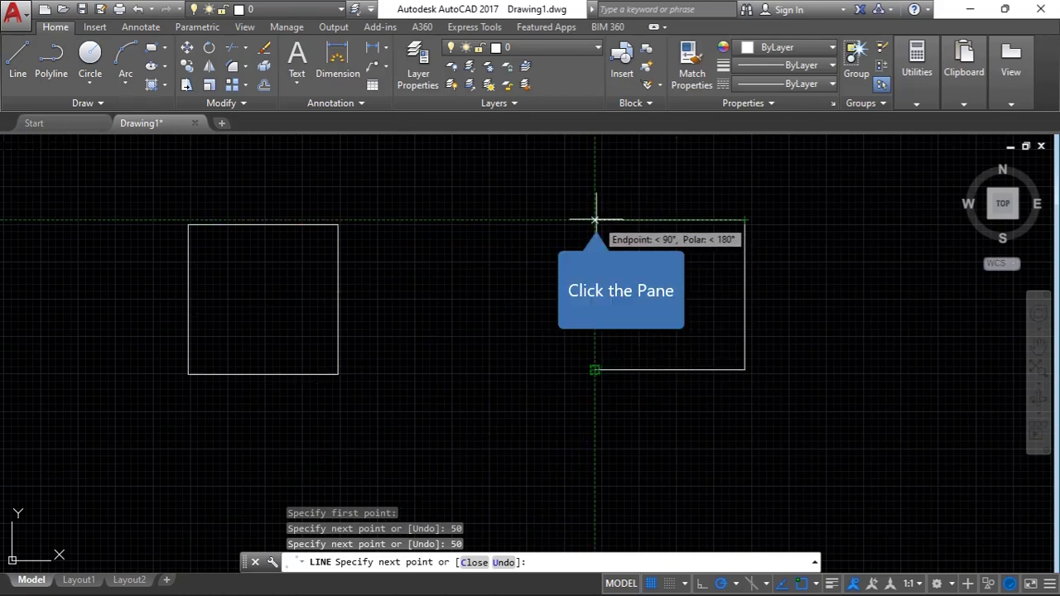
Complete the second square with its top side, aligned above the start point, and its left side, then end the Line command
{"action": "left_click", "coordinate": [595, 220]}
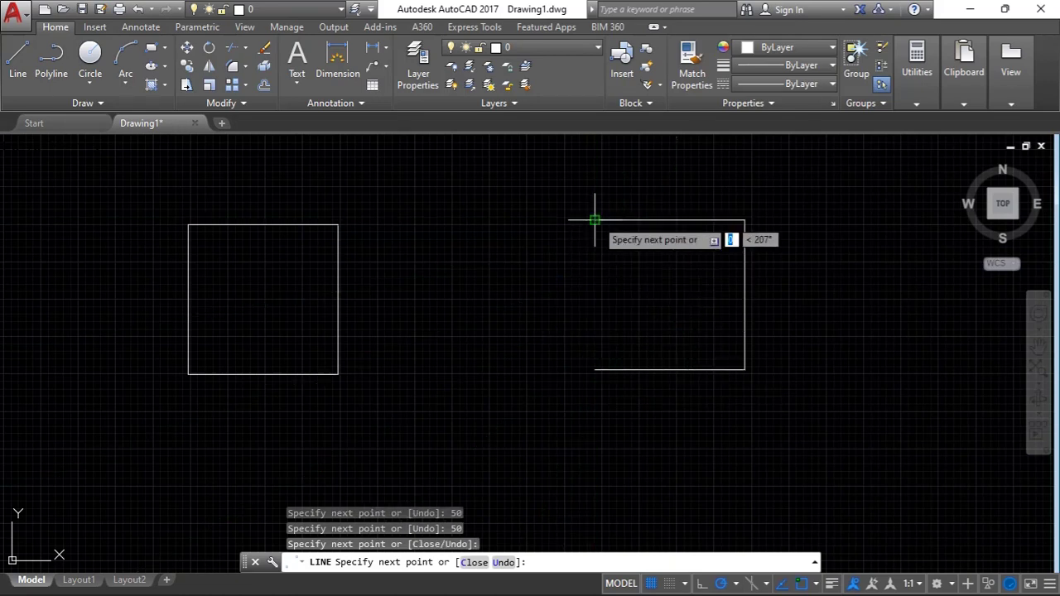
{"action": "left_click", "coordinate": [594, 369]}
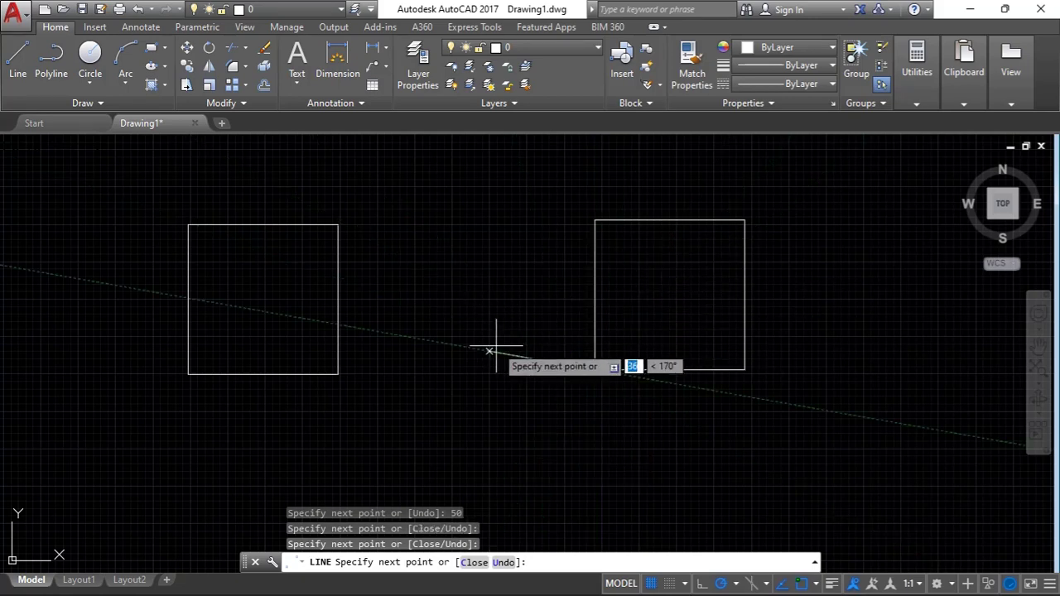
{"action": "key", "text": "Escape"}
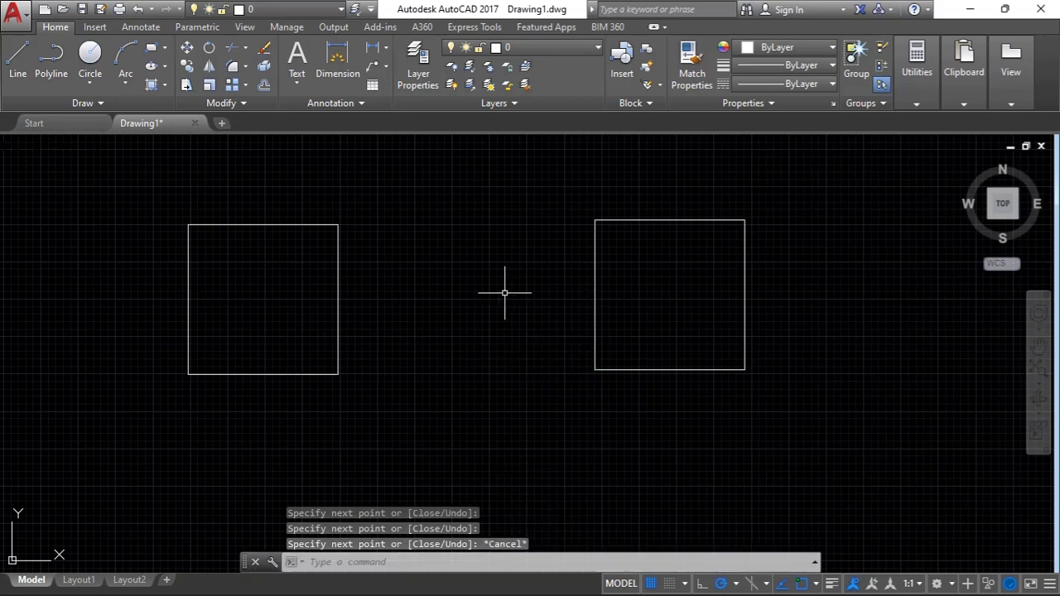
Measure the distance along the second square's left side from its upper to its lower corner
{"action": "left_click", "coordinate": [913, 99]}
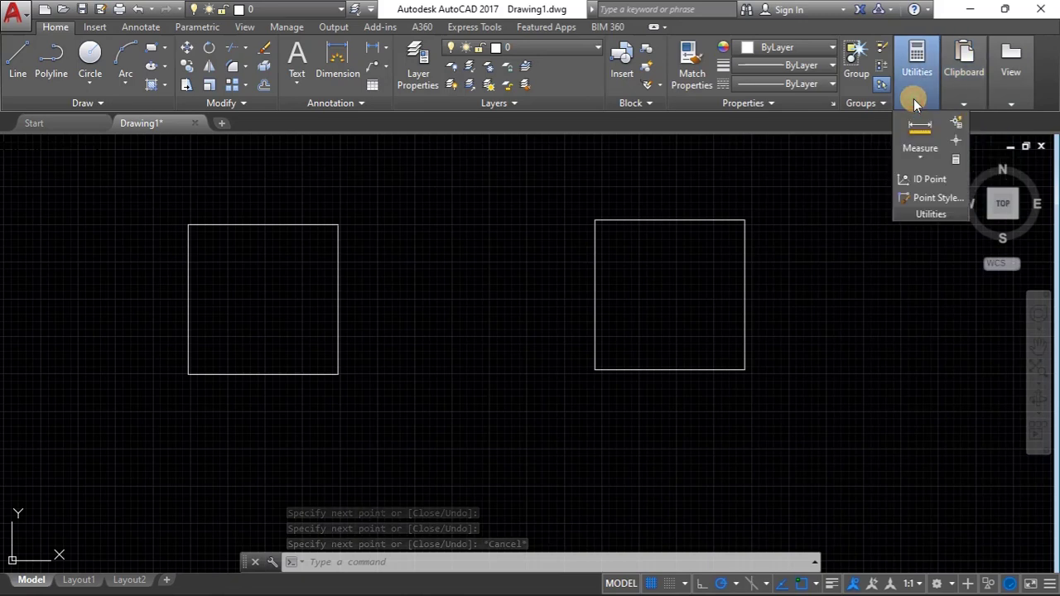
{"action": "left_click", "coordinate": [916, 157]}
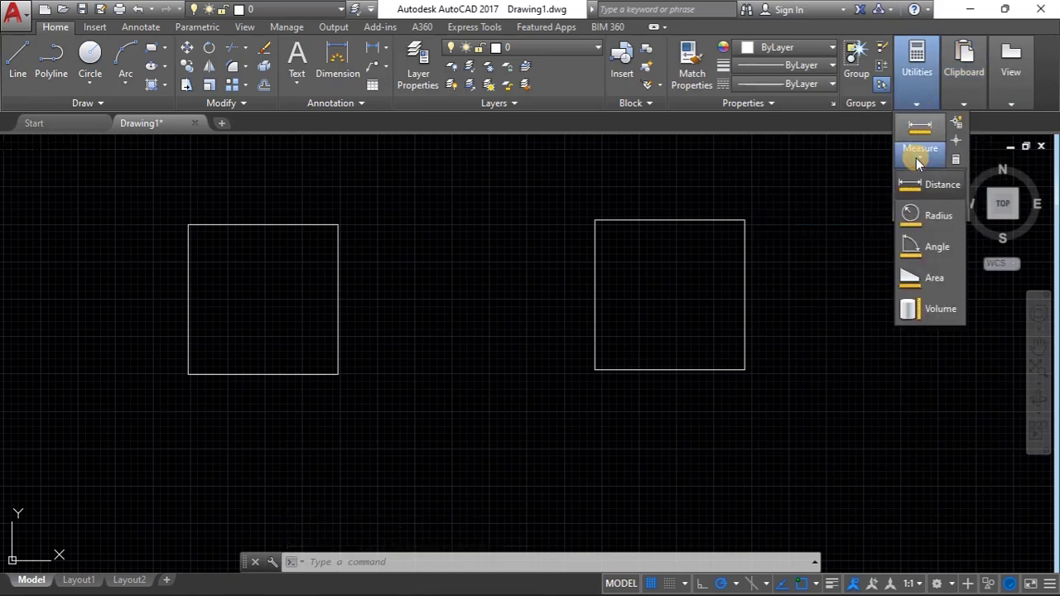
{"action": "left_click", "coordinate": [908, 189]}
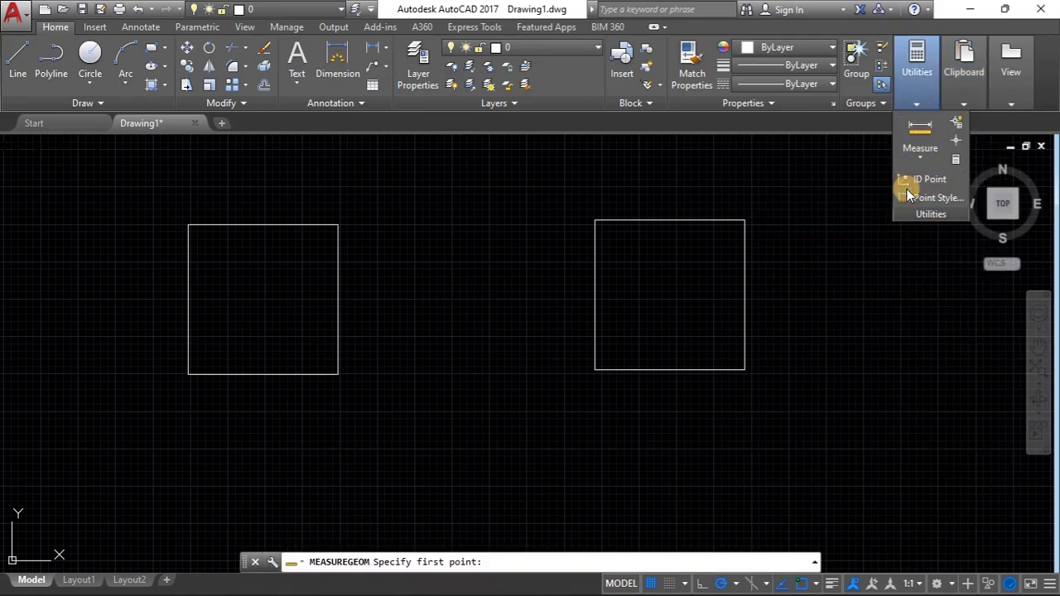
{"action": "left_click", "coordinate": [595, 220]}
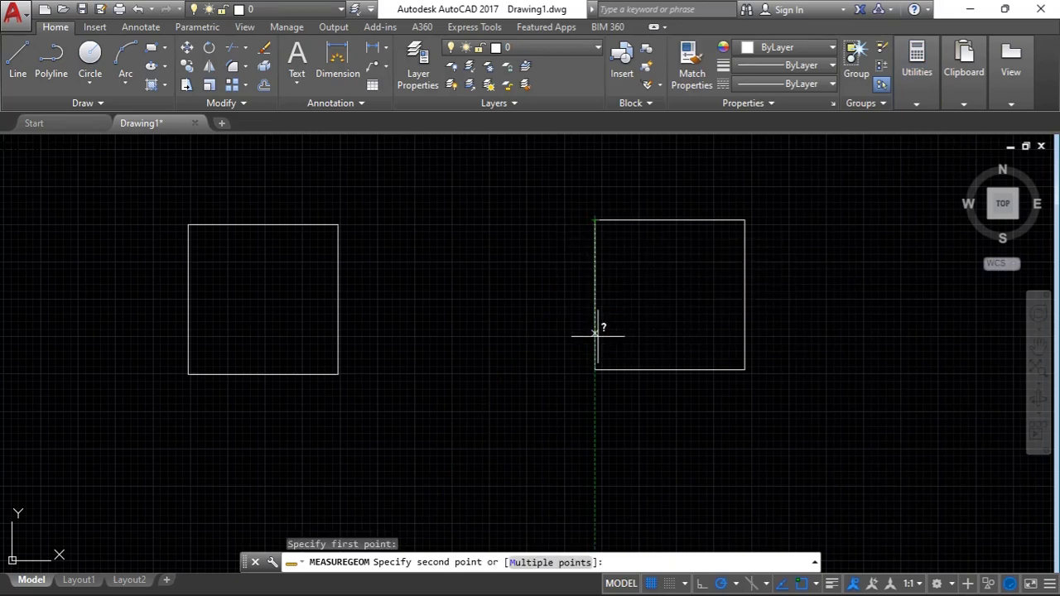
{"action": "left_click", "coordinate": [595, 369]}
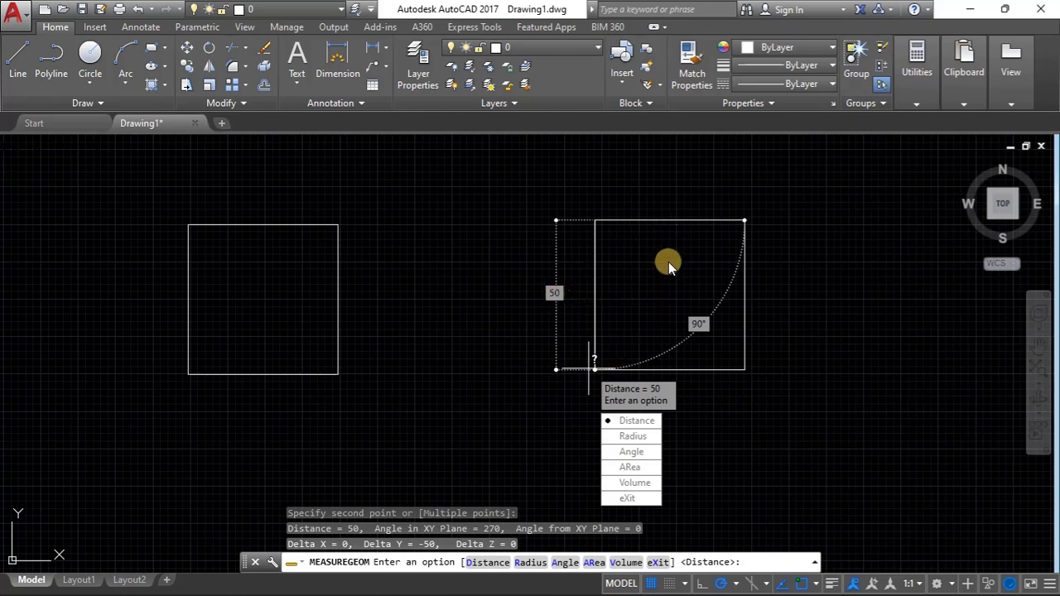
Measure the distance along the second square's top side from left to right corner and end the measurement
{"action": "left_click", "coordinate": [918, 103]}
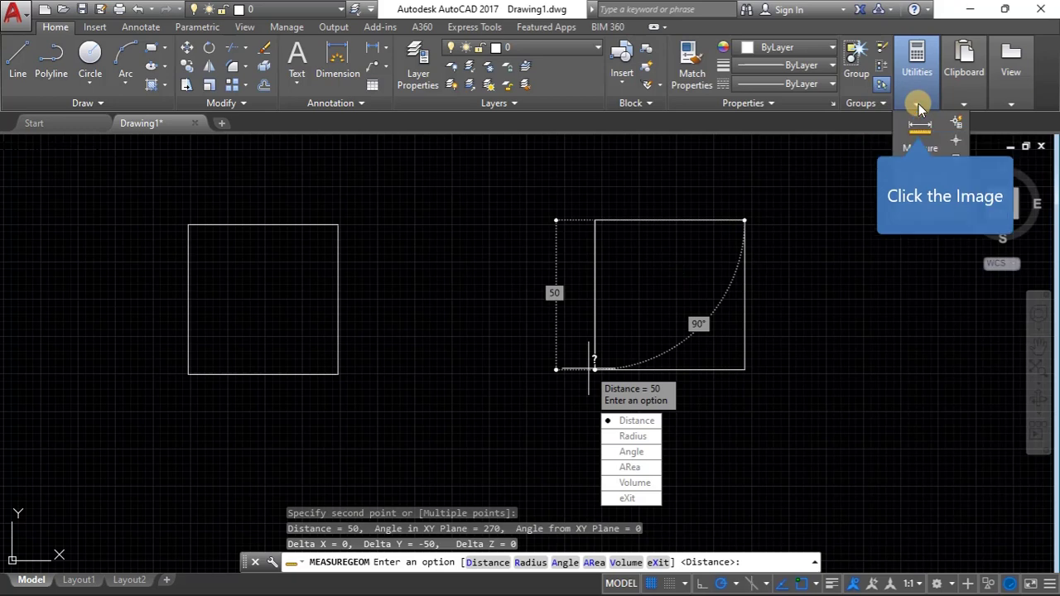
{"action": "left_click", "coordinate": [919, 127]}
{"action": "left_click", "coordinate": [594, 220]}
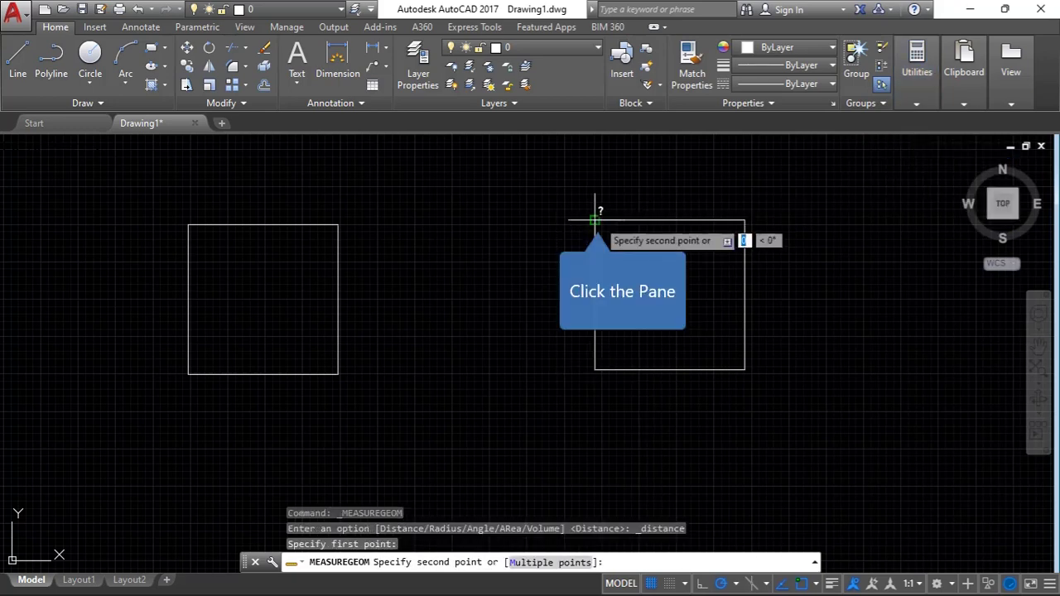
{"action": "left_click", "coordinate": [744, 220]}
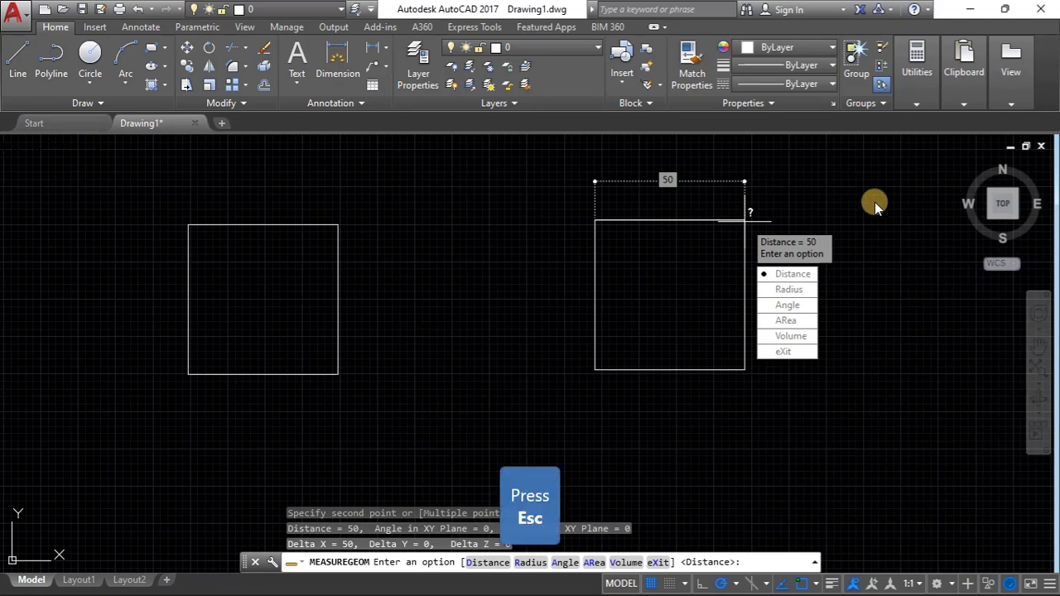
{"action": "key", "text": "Escape"}
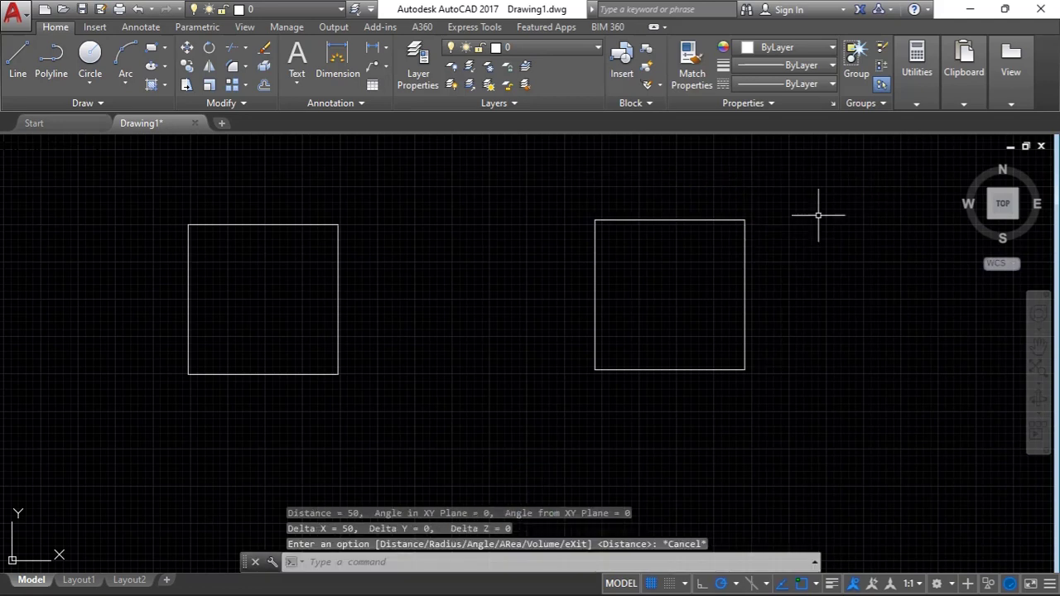
{"action": "left_click", "coordinate": [640, 370]}
{"action": "left_click", "coordinate": [745, 311]}
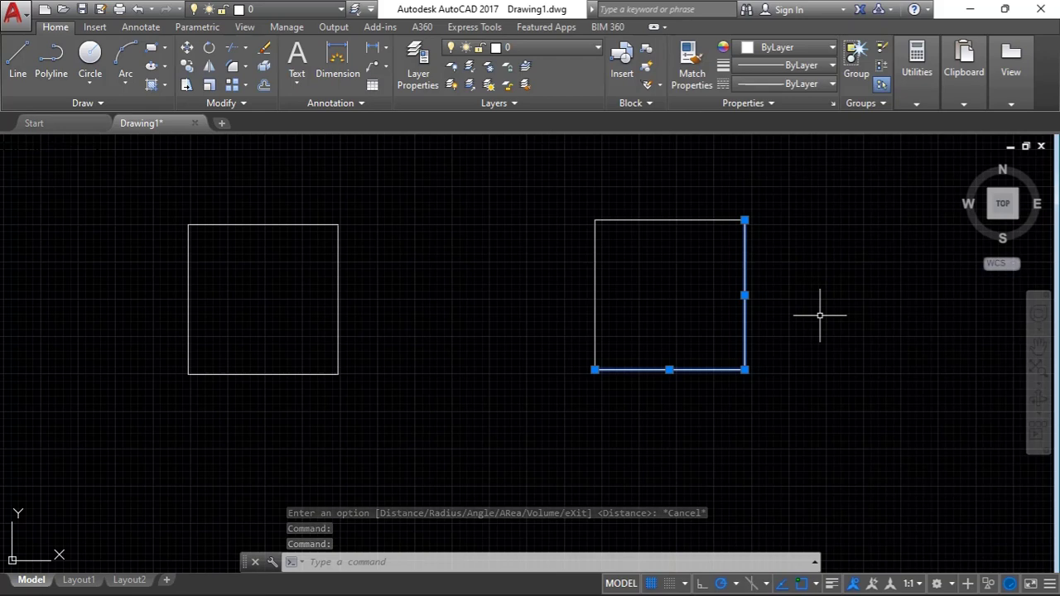
{"action": "key", "text": "Escape"}
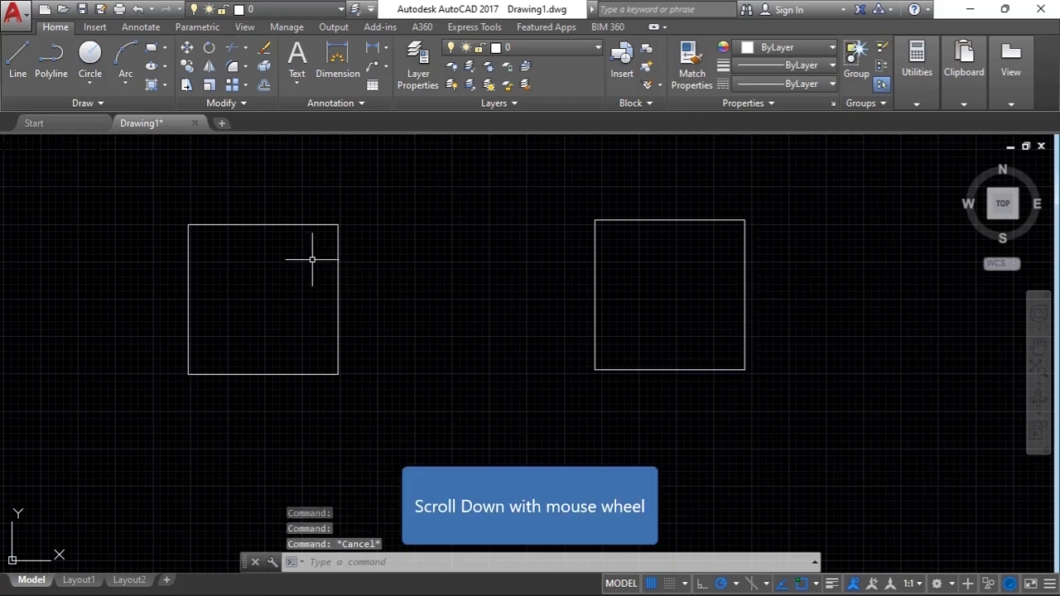
{"action": "scroll", "coordinate": [447, 253], "scroll_direction": "down", "scroll_amount": 3}
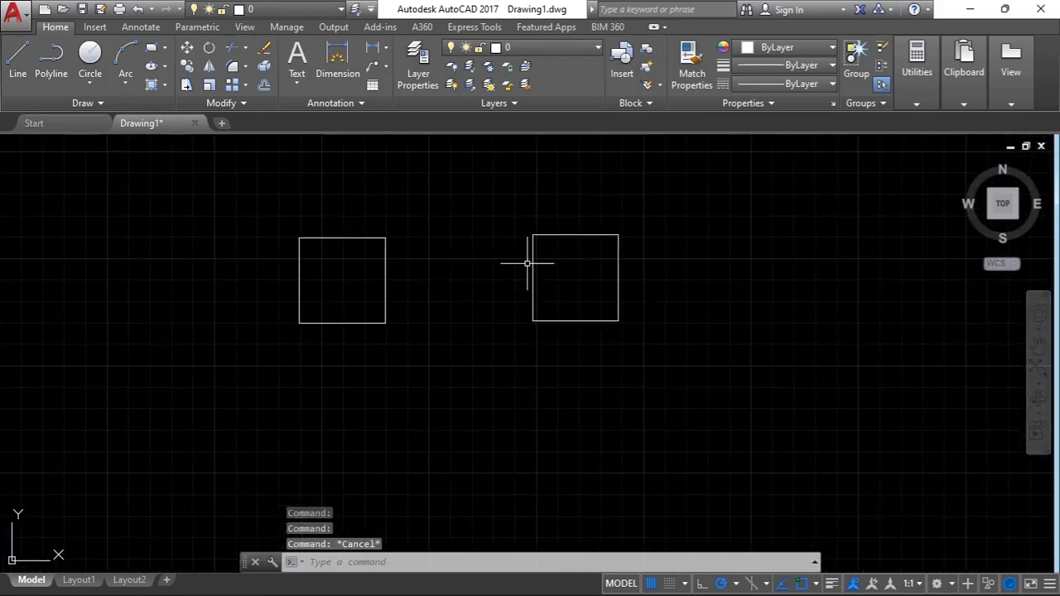
Draw a 50 by 50 mm square with the Rectangle command's Dimensions option, below and to the right of the second square
{"action": "scroll", "coordinate": [290, 213], "scroll_direction": "down", "scroll_amount": 2}
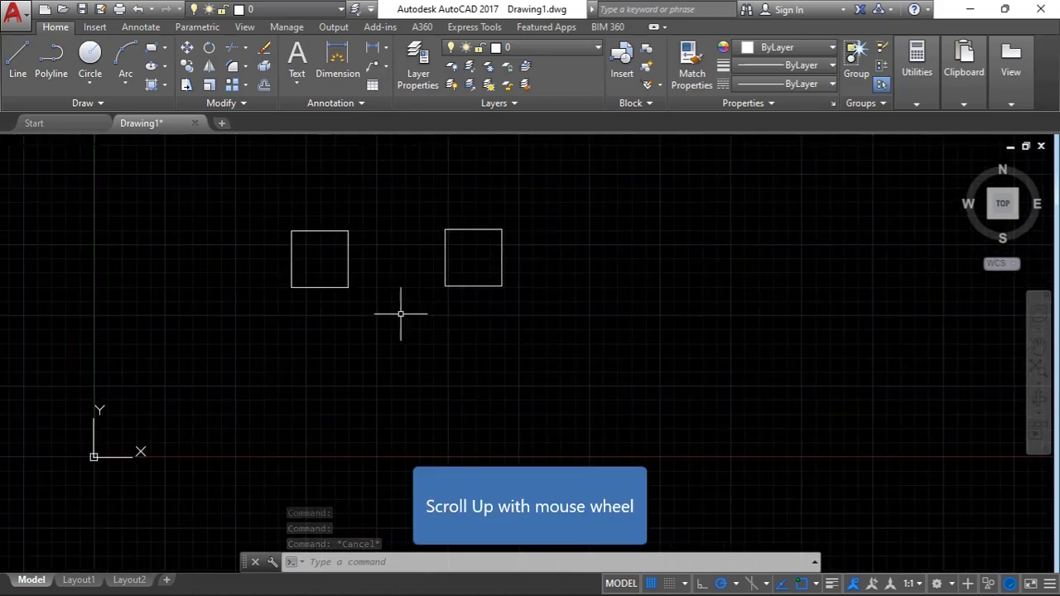
{"action": "scroll", "coordinate": [574, 343], "scroll_direction": "up", "scroll_amount": 3}
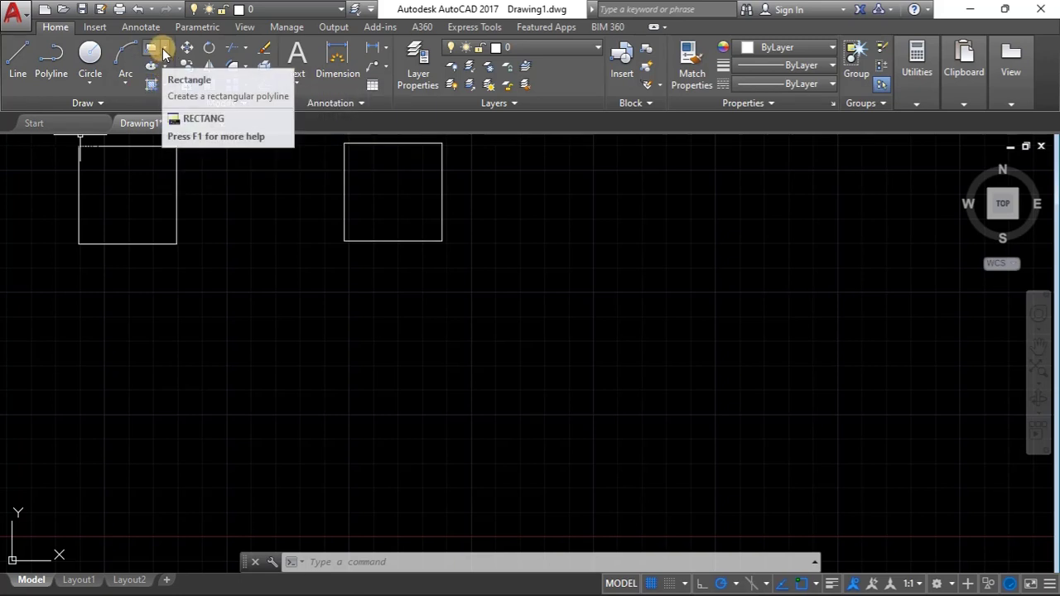
{"action": "left_click", "coordinate": [164, 52]}
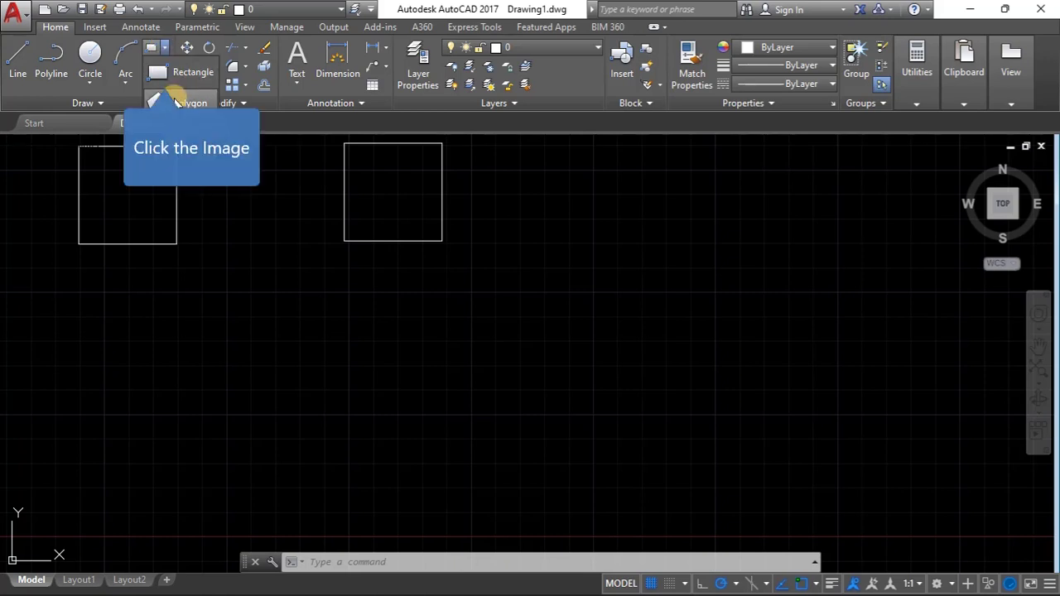
{"action": "left_click", "coordinate": [166, 74]}
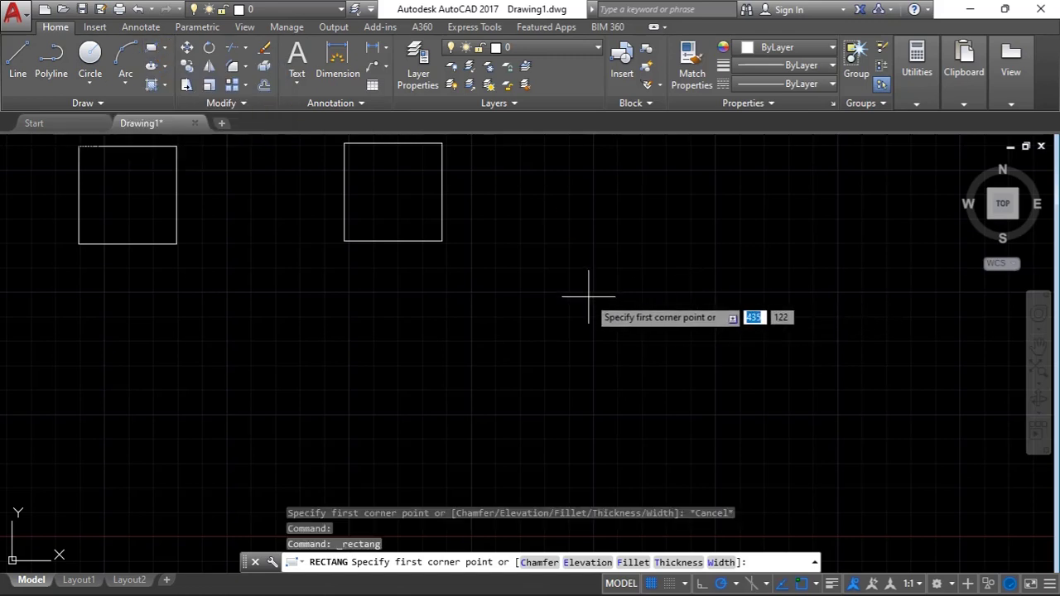
{"action": "left_click", "coordinate": [527, 303]}
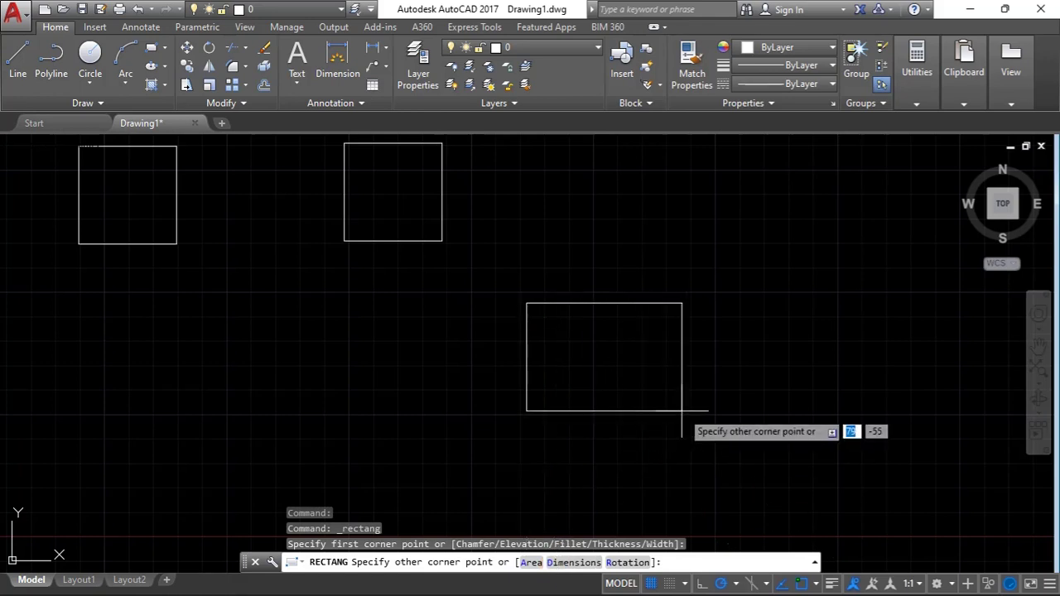
{"action": "type", "text": "d"}
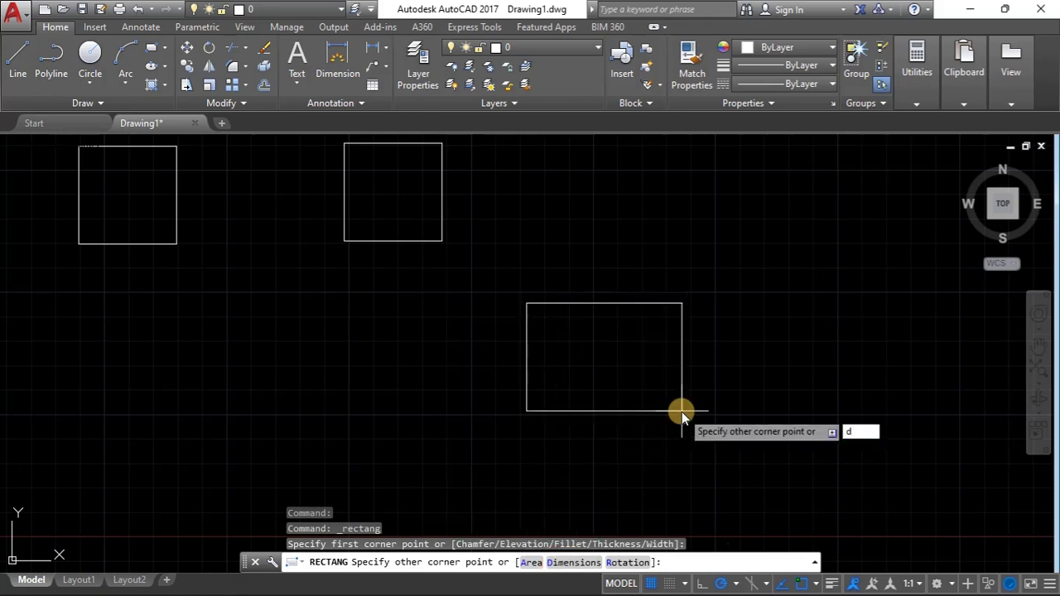
{"action": "key", "text": "Return"}
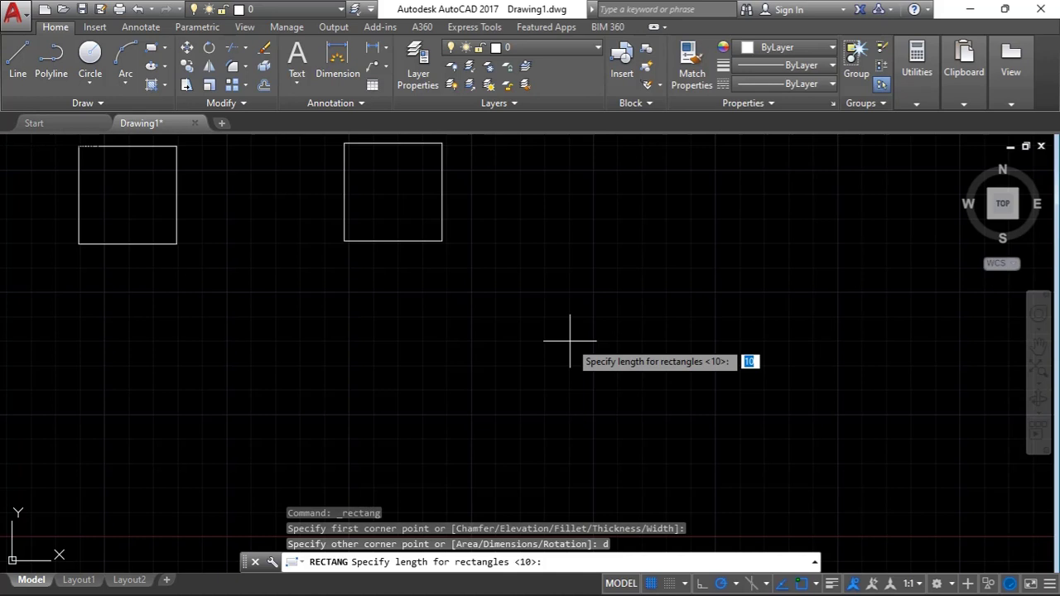
{"action": "type", "text": "50"}
{"action": "key", "text": "Return"}
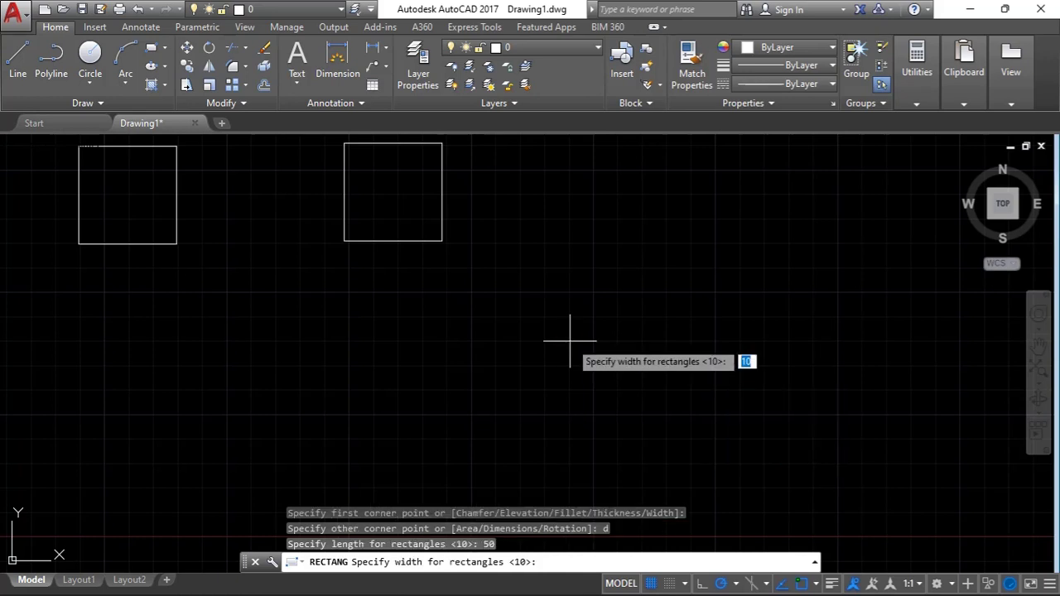
{"action": "type", "text": "5"}
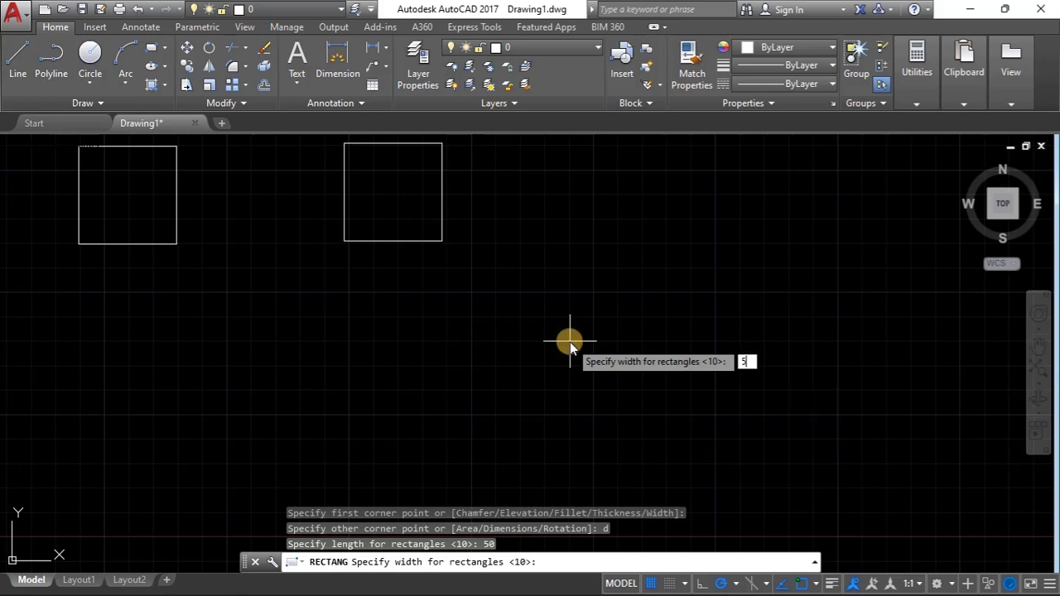
{"action": "key", "text": "Return"}
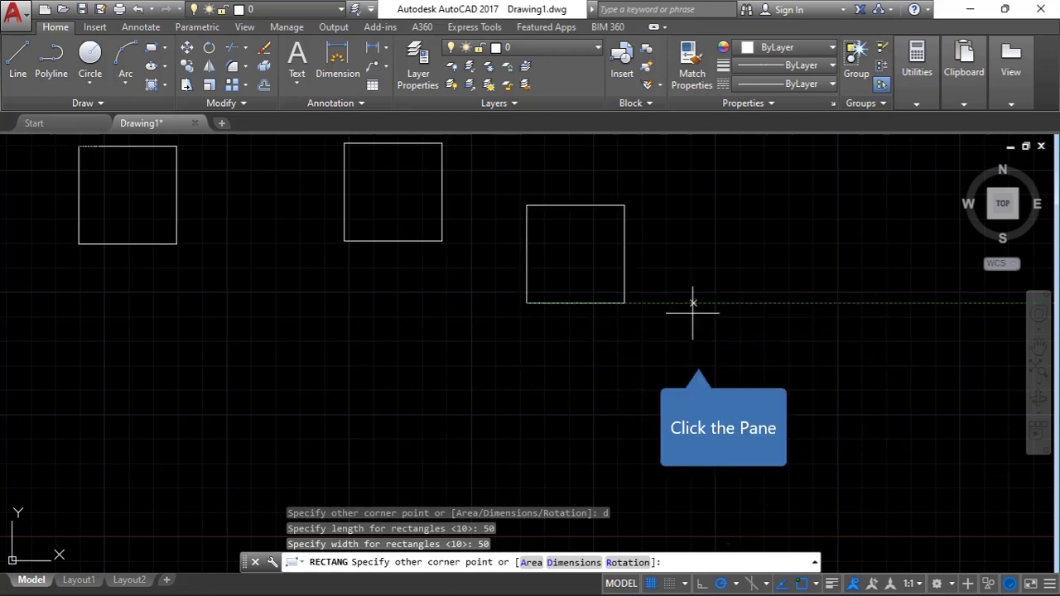
{"action": "left_click", "coordinate": [700, 356]}
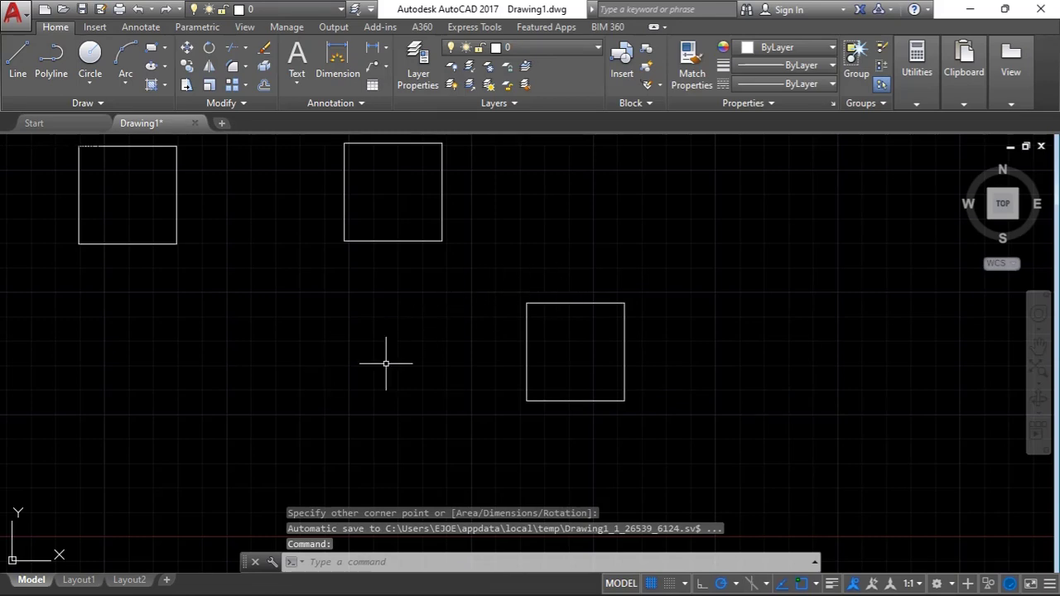
Examine the three squares at different zoom levels and review the available Circle and Ellipse drawing methods
{"action": "scroll", "coordinate": [213, 256], "scroll_direction": "down", "scroll_amount": 4}
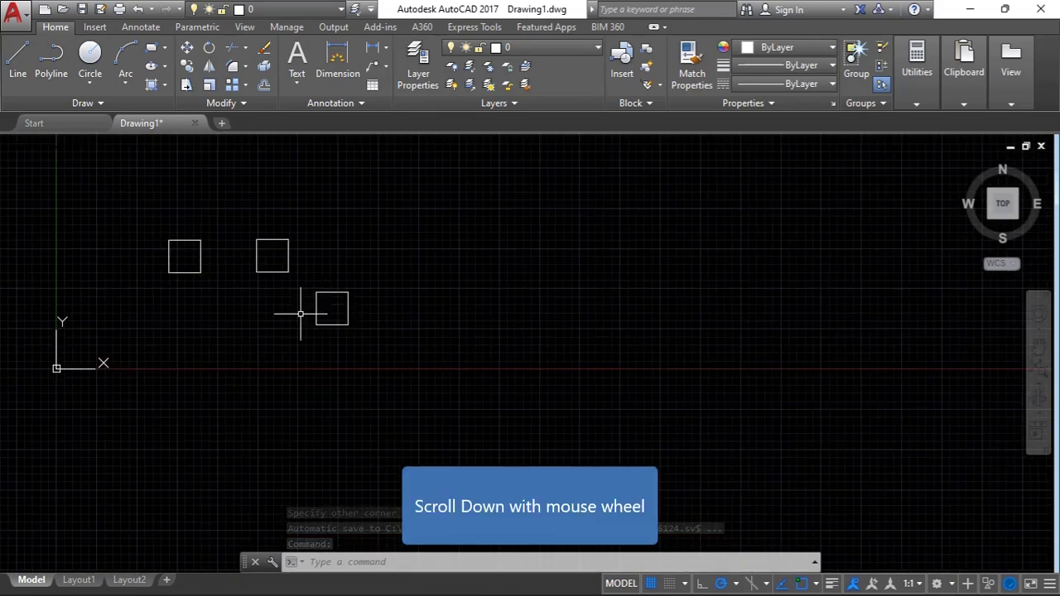
{"action": "scroll", "coordinate": [301, 314], "scroll_direction": "down", "scroll_amount": 2}
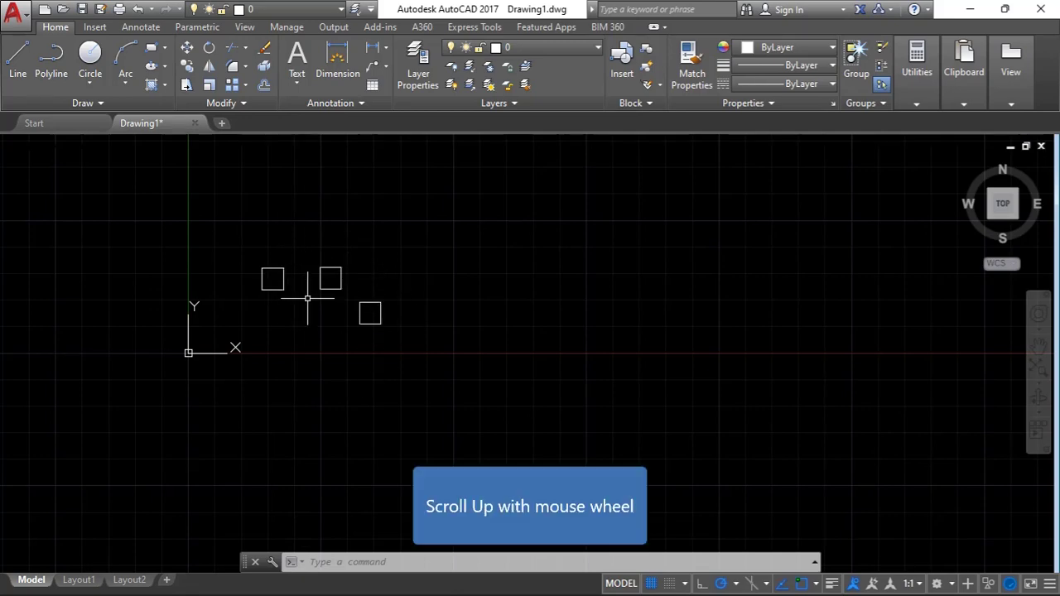
{"action": "scroll", "coordinate": [329, 277], "scroll_direction": "up", "scroll_amount": 2}
{"action": "scroll", "coordinate": [294, 264], "scroll_direction": "up", "scroll_amount": 2}
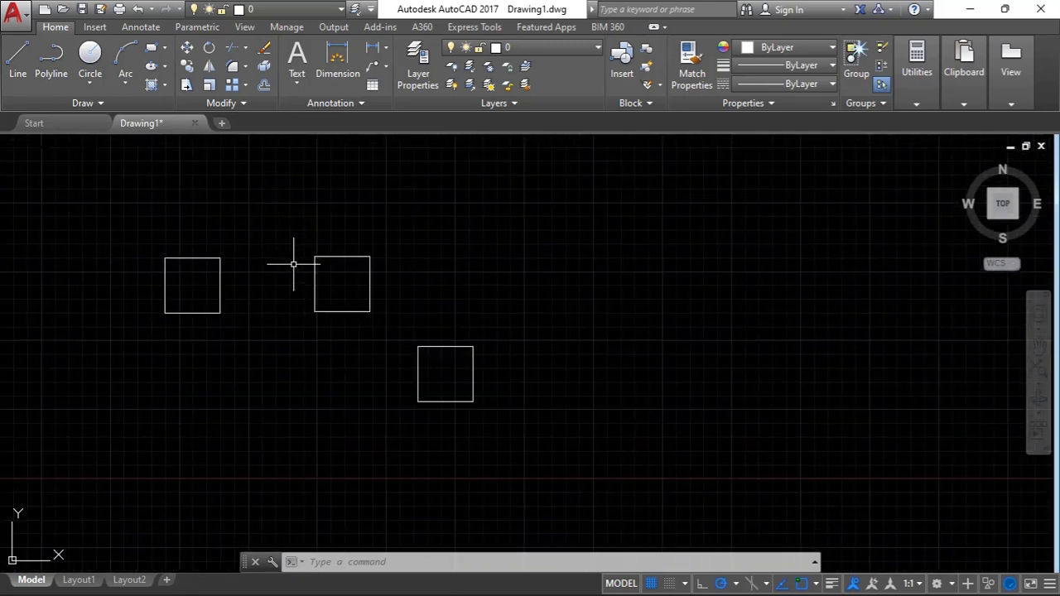
{"action": "left_click", "coordinate": [87, 89]}
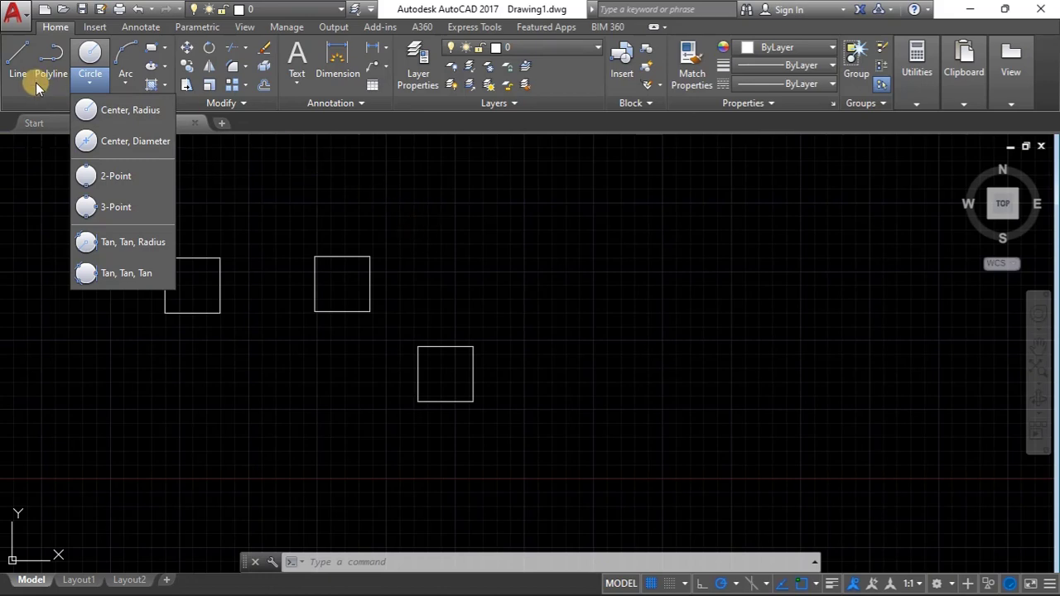
{"action": "left_click", "coordinate": [126, 76]}
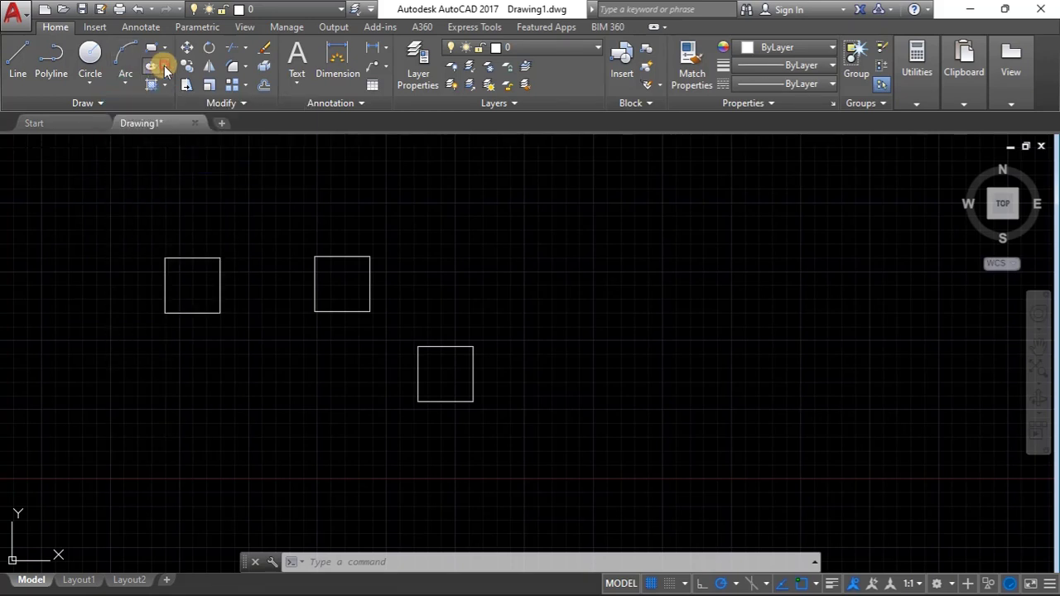
{"action": "left_click", "coordinate": [168, 66]}
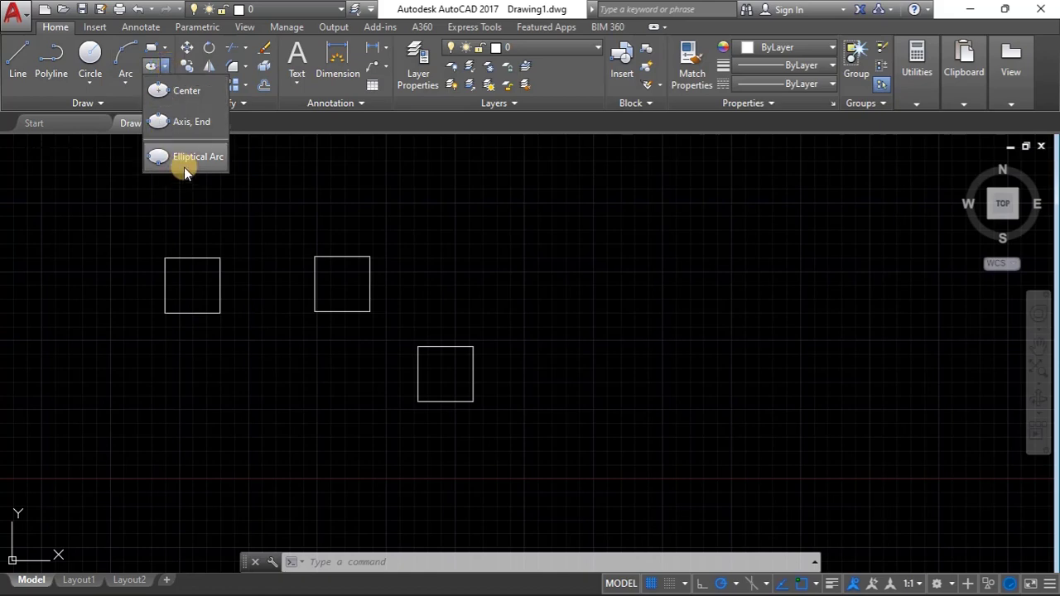
{"action": "left_click", "coordinate": [403, 217]}
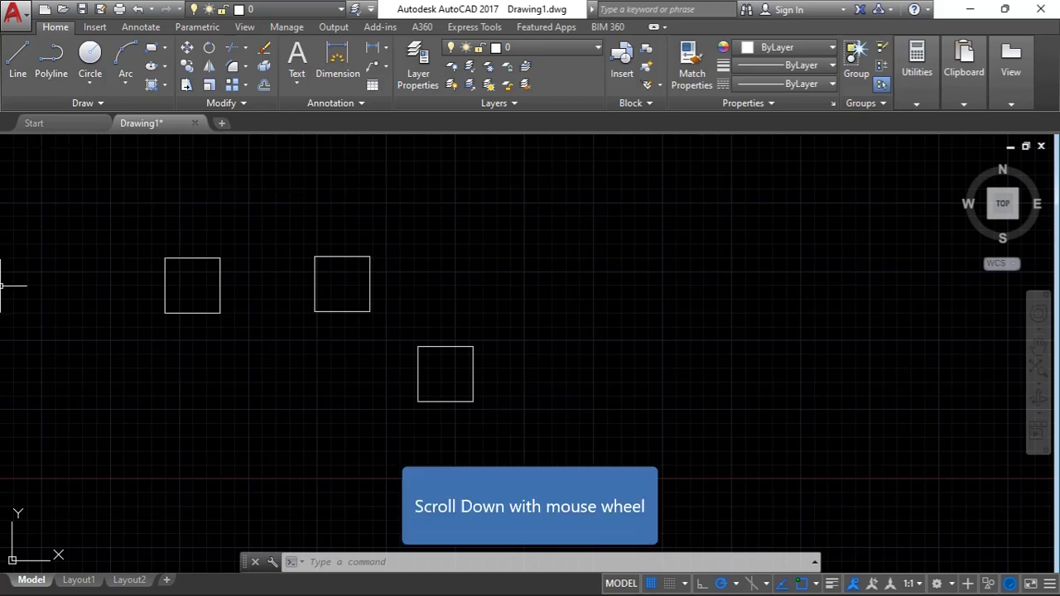
{"action": "scroll", "coordinate": [315, 257], "scroll_direction": "down", "scroll_amount": 3}
{"action": "scroll", "coordinate": [459, 283], "scroll_direction": "up", "scroll_amount": 4}
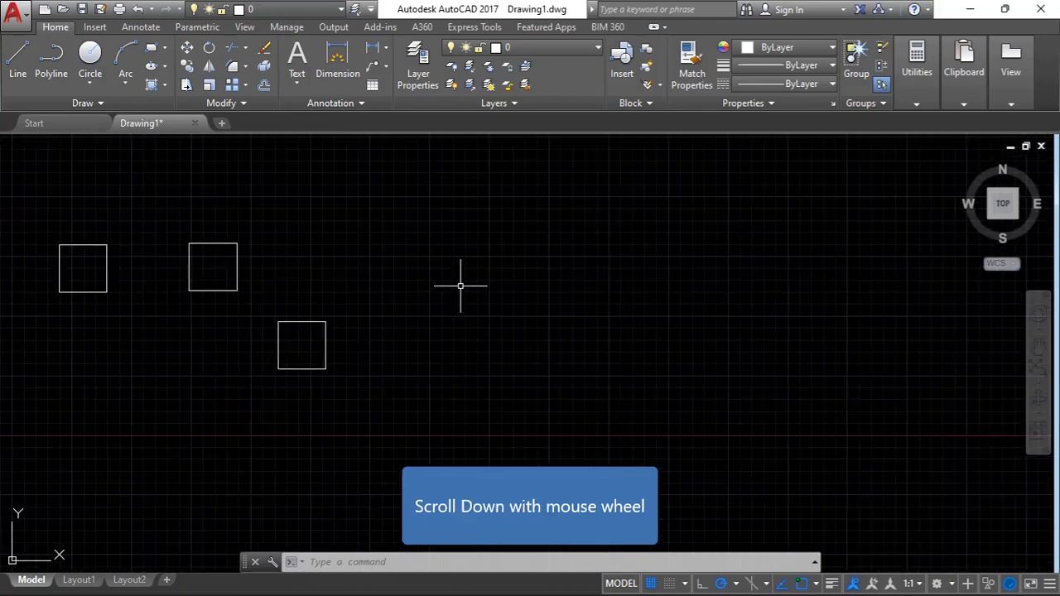
{"action": "scroll", "coordinate": [338, 258], "scroll_direction": "down", "scroll_amount": 2}
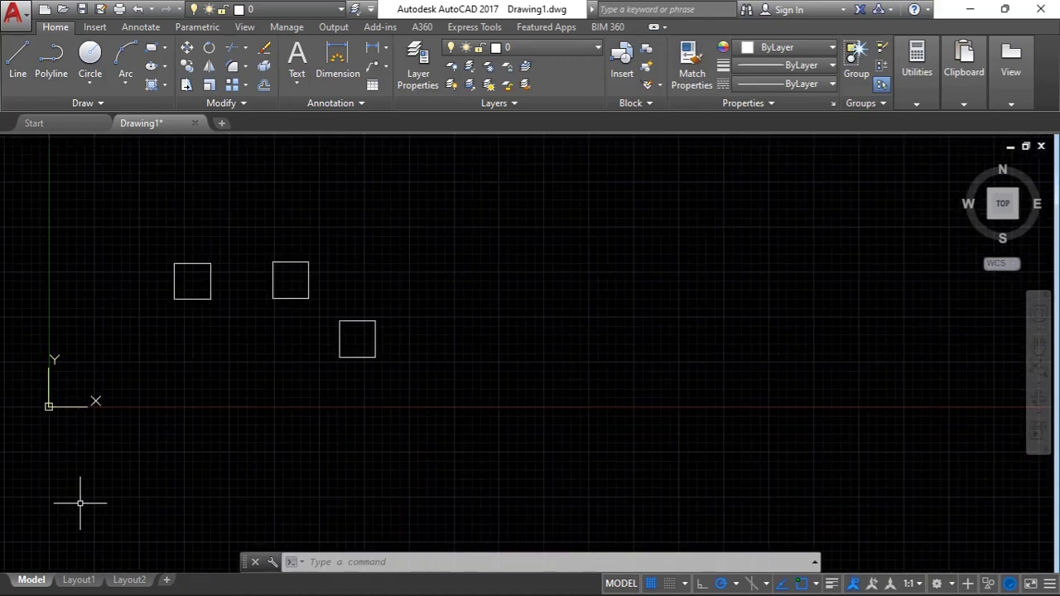
{"action": "scroll", "coordinate": [155, 255], "scroll_direction": "up", "scroll_amount": 4}
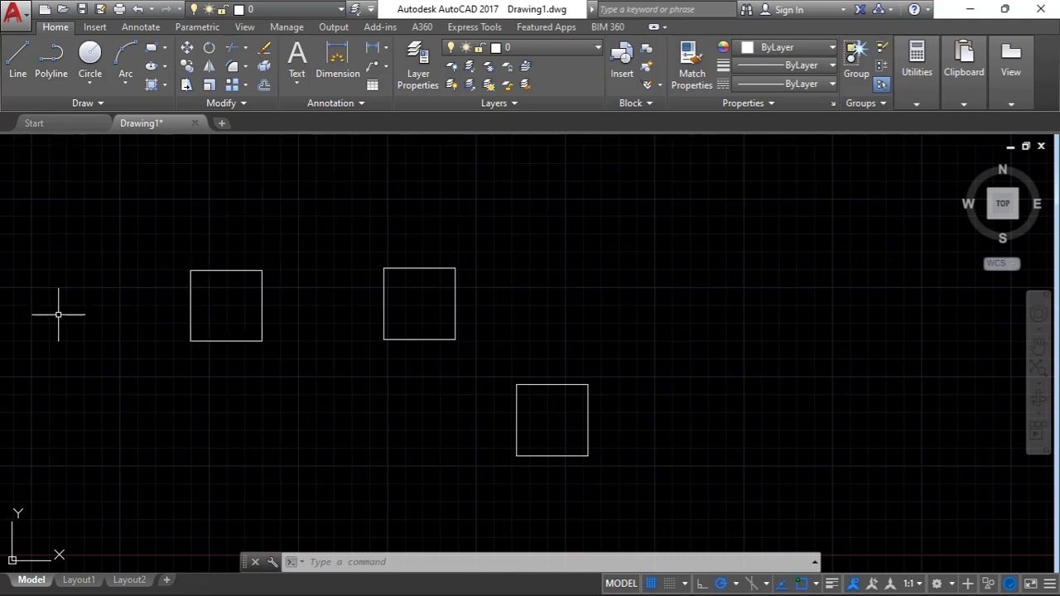
View the Layout1 sheet and the Start page, ending back in the drawing's model space
{"action": "left_click", "coordinate": [79, 579]}
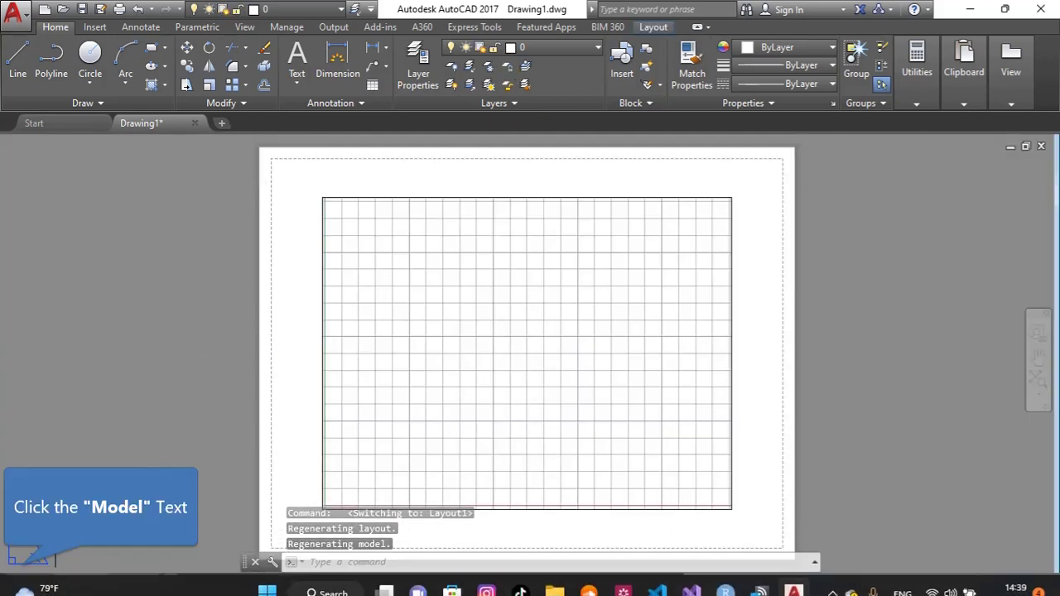
{"action": "left_click", "coordinate": [25, 579]}
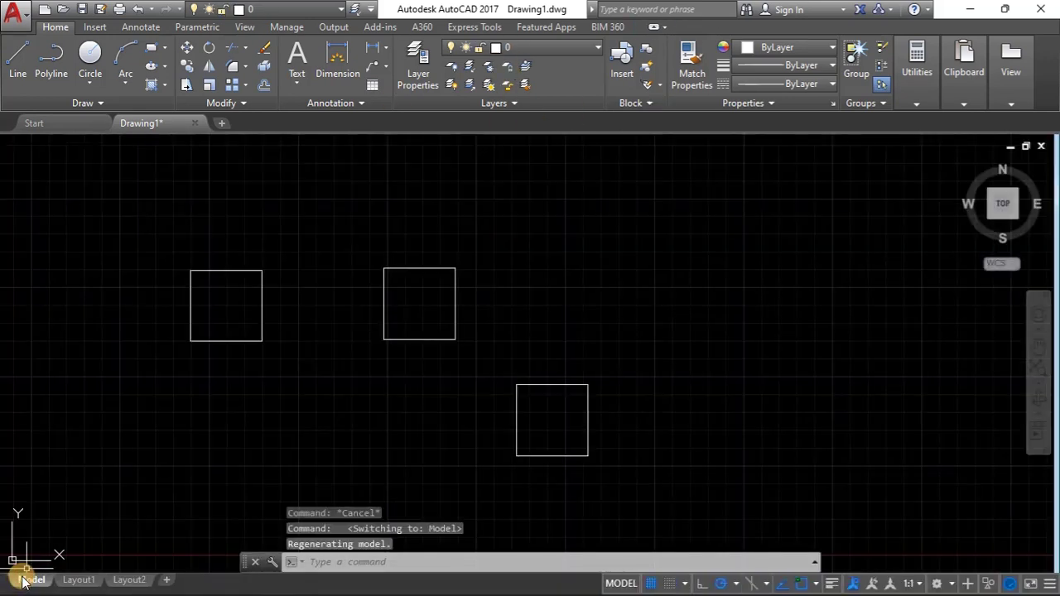
{"action": "left_click", "coordinate": [79, 580]}
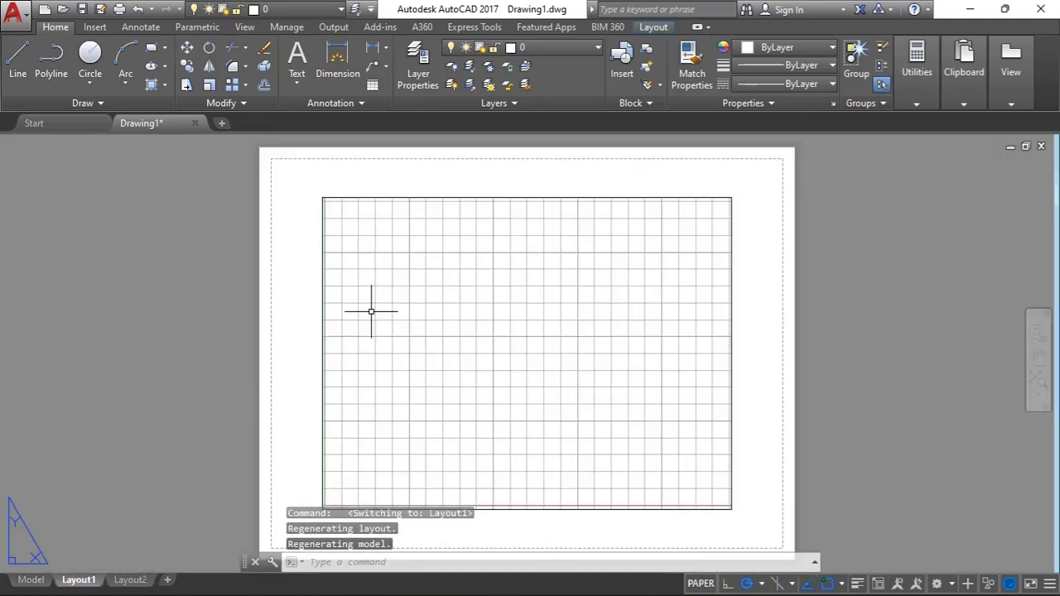
{"action": "left_click", "coordinate": [50, 126]}
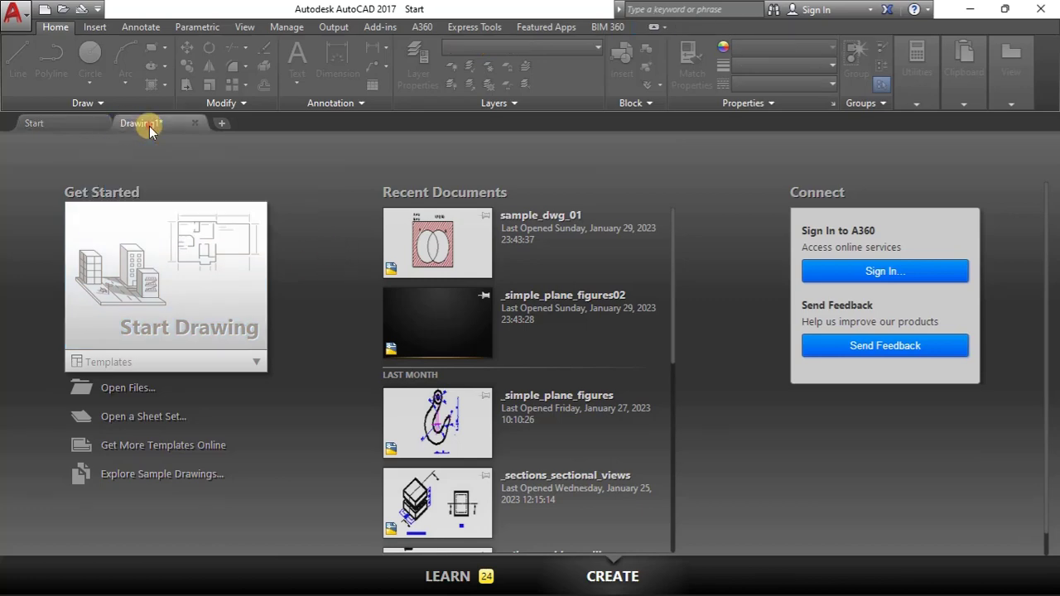
{"action": "left_click", "coordinate": [150, 126]}
{"action": "left_click", "coordinate": [25, 580]}
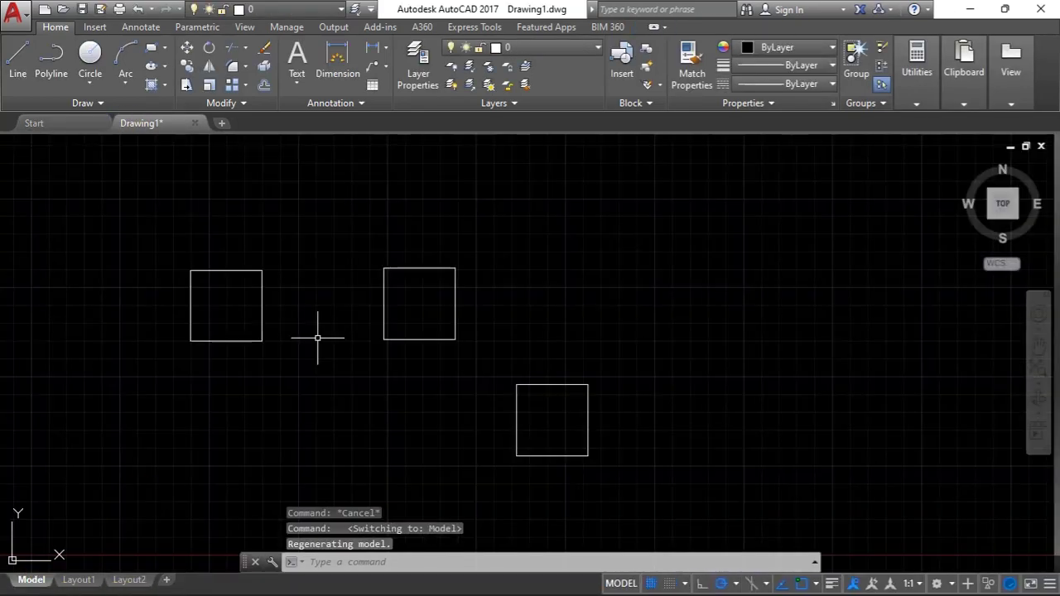